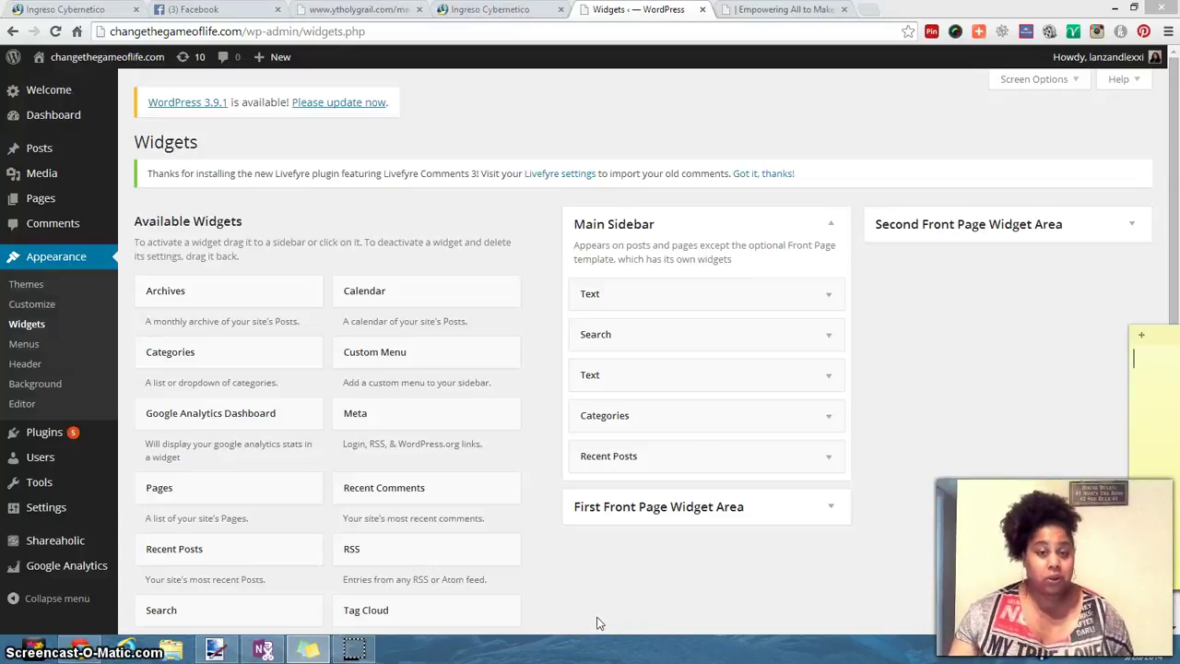
# Step: Switch to the Ingreso Cybernetico banner page and copy the HTML code of the 300x250 "Free Video Reveals" banner
pyautogui.click(474, 11)
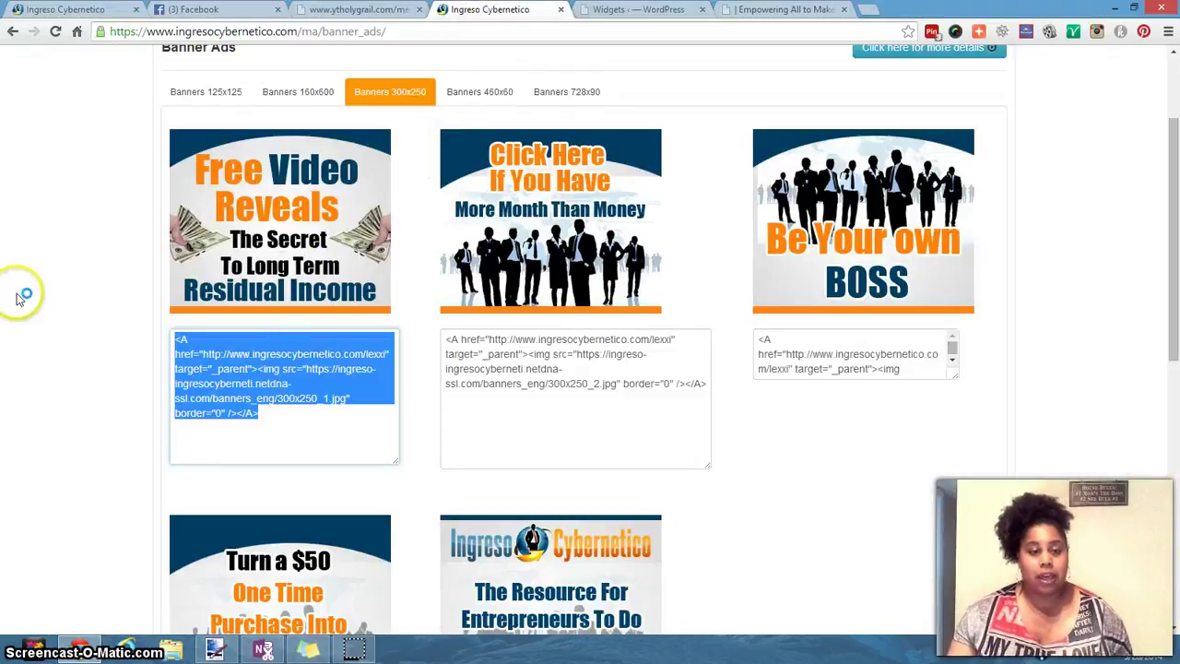
pyautogui.click(277, 322)
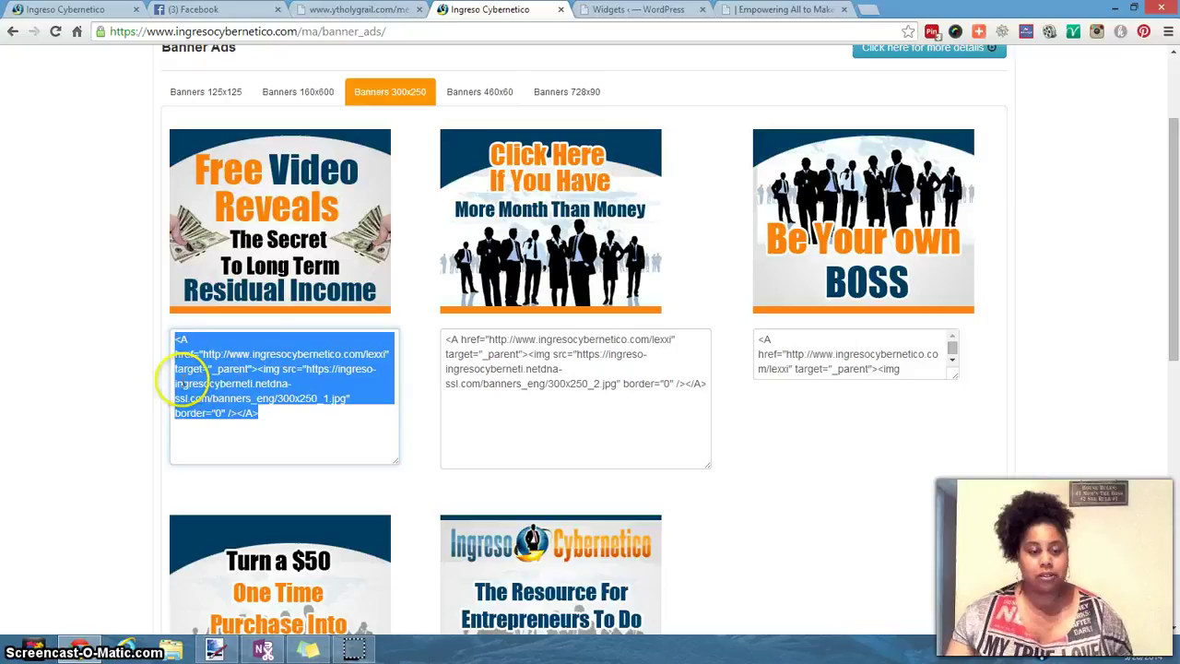
pyautogui.rightClick(189, 358)
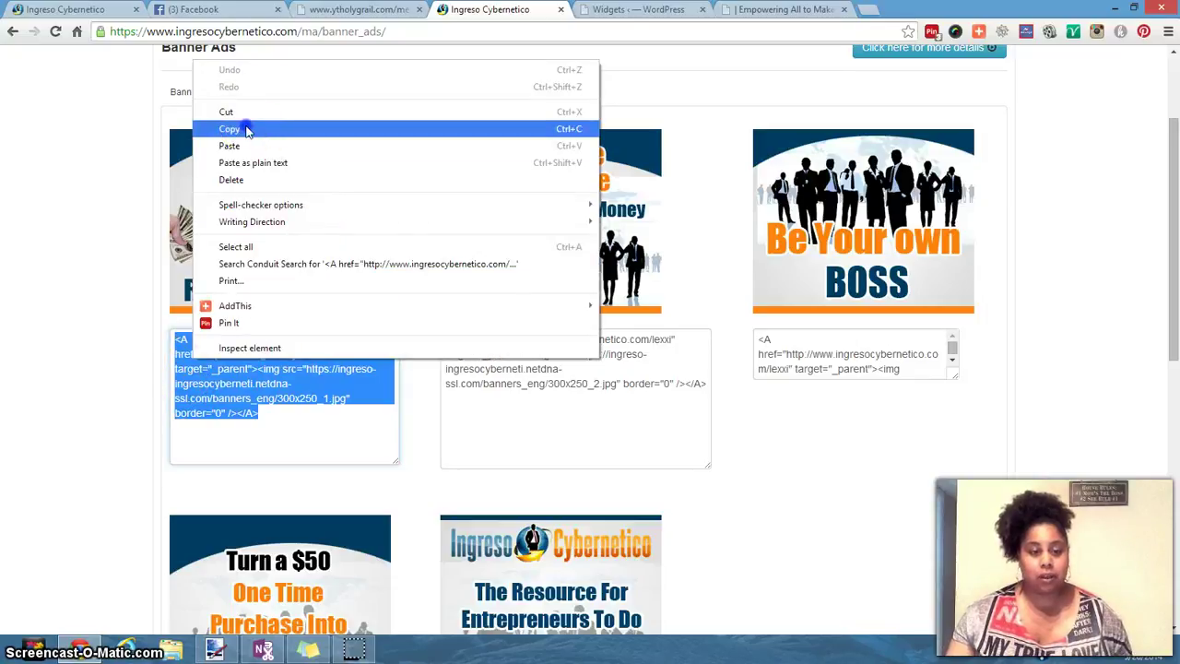
pyautogui.click(245, 124)
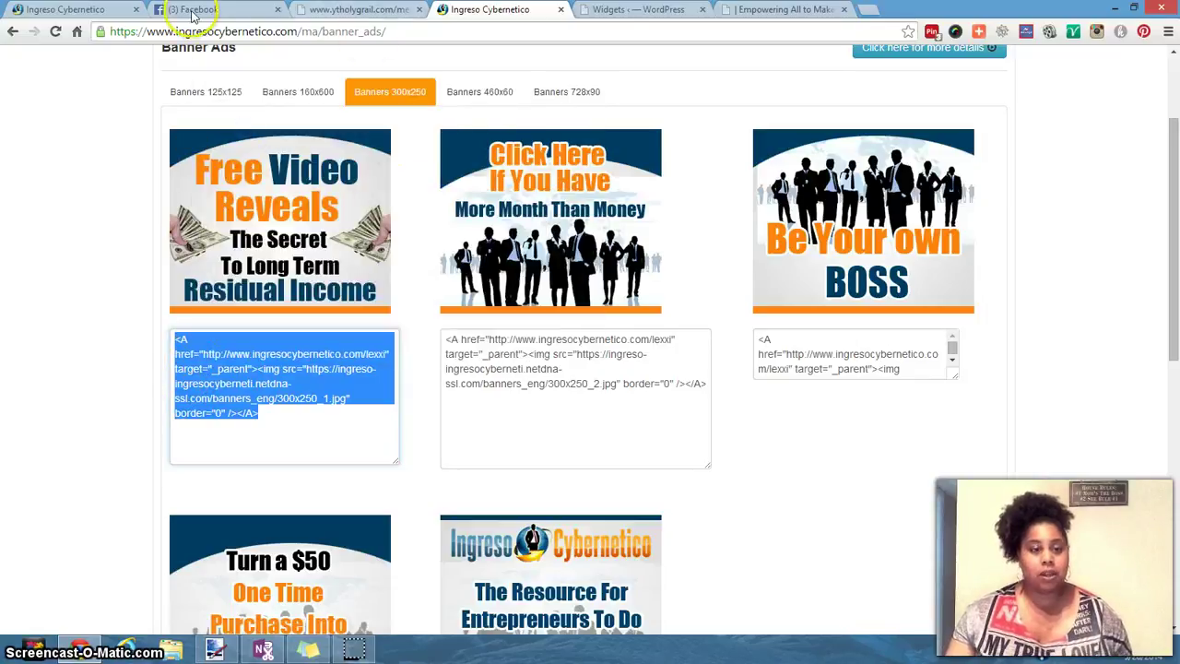
# Step: Return to the WordPress widgets page and add a Text widget to the Main Sidebar, placed directly above Categories
pyautogui.click(650, 9)
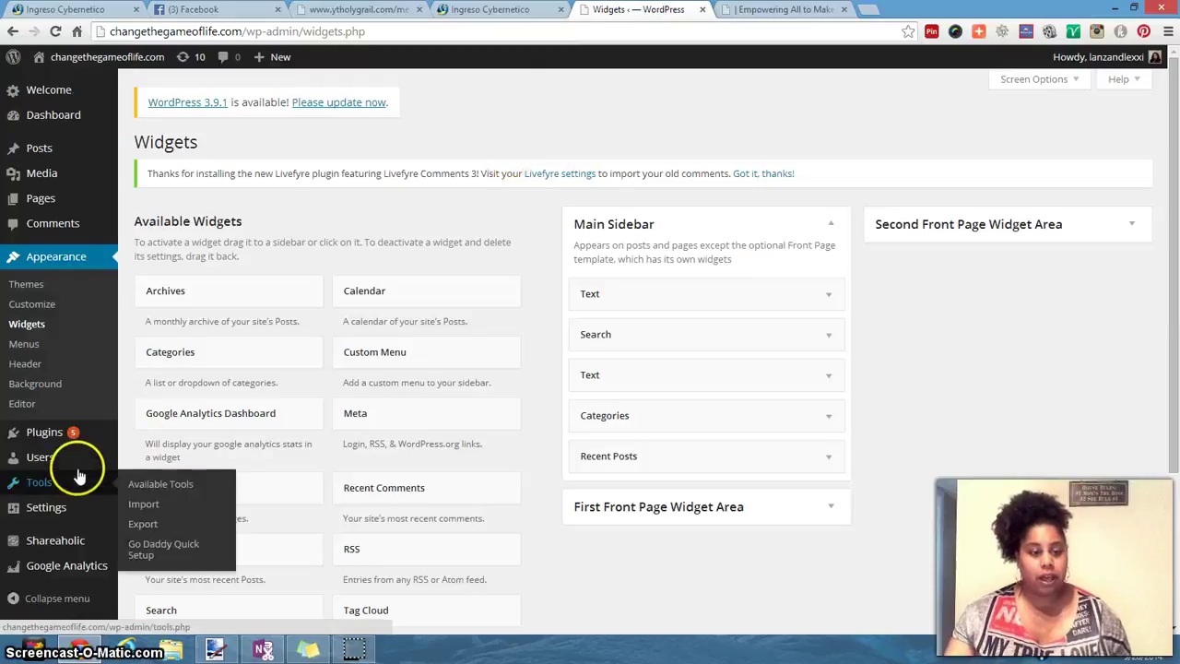
pyautogui.moveTo(71, 431)
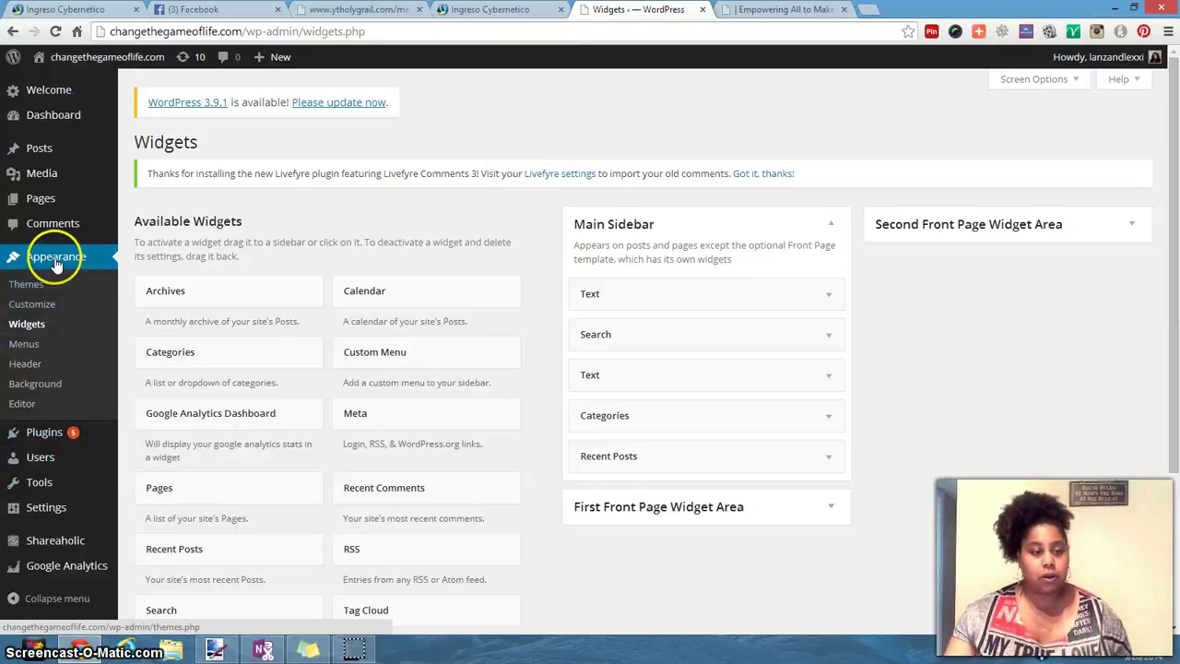
pyautogui.click(28, 325)
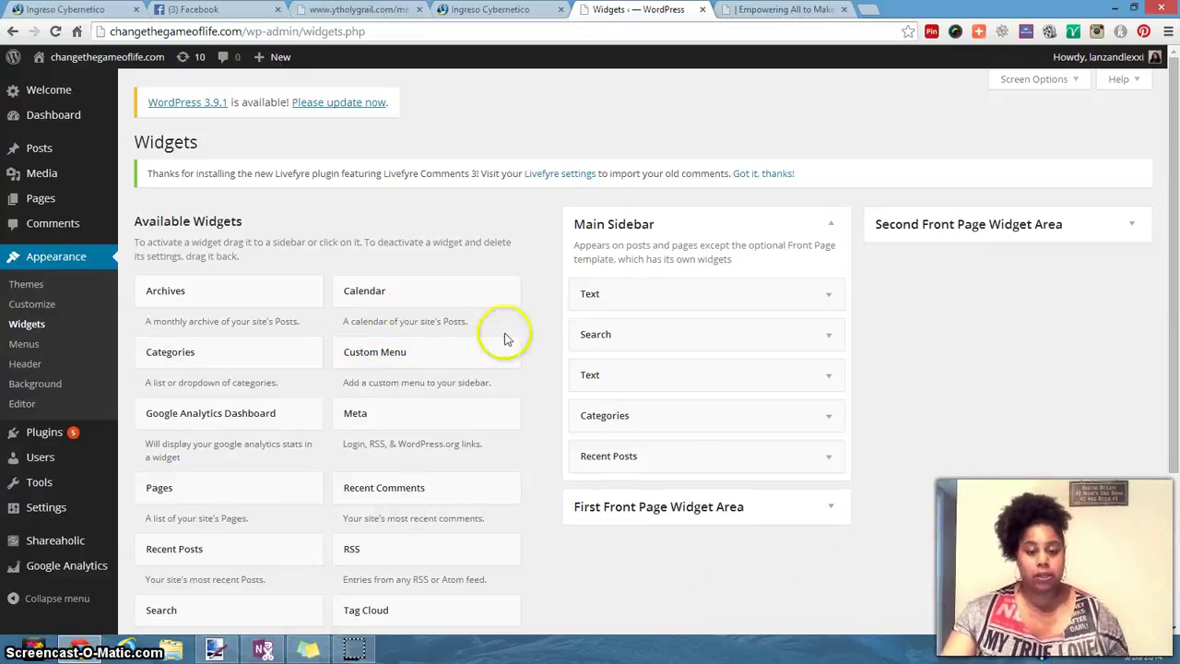
pyautogui.moveTo(631, 388); pyautogui.dragTo(659, 410)
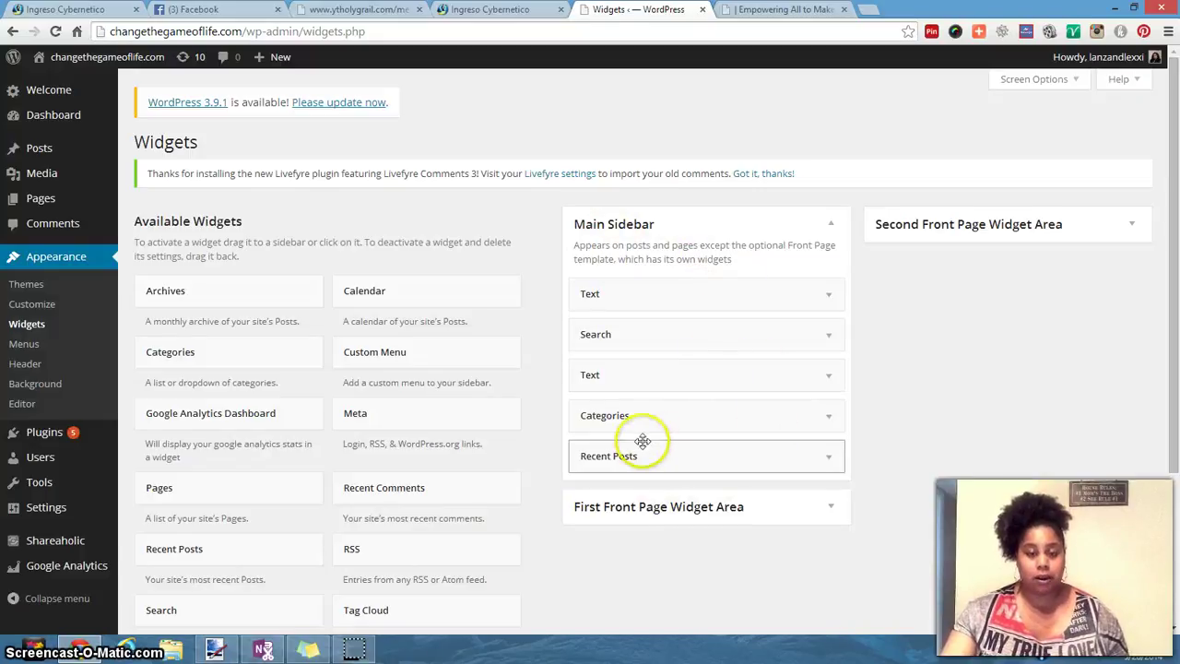
pyautogui.scroll(-3, 295, 521)
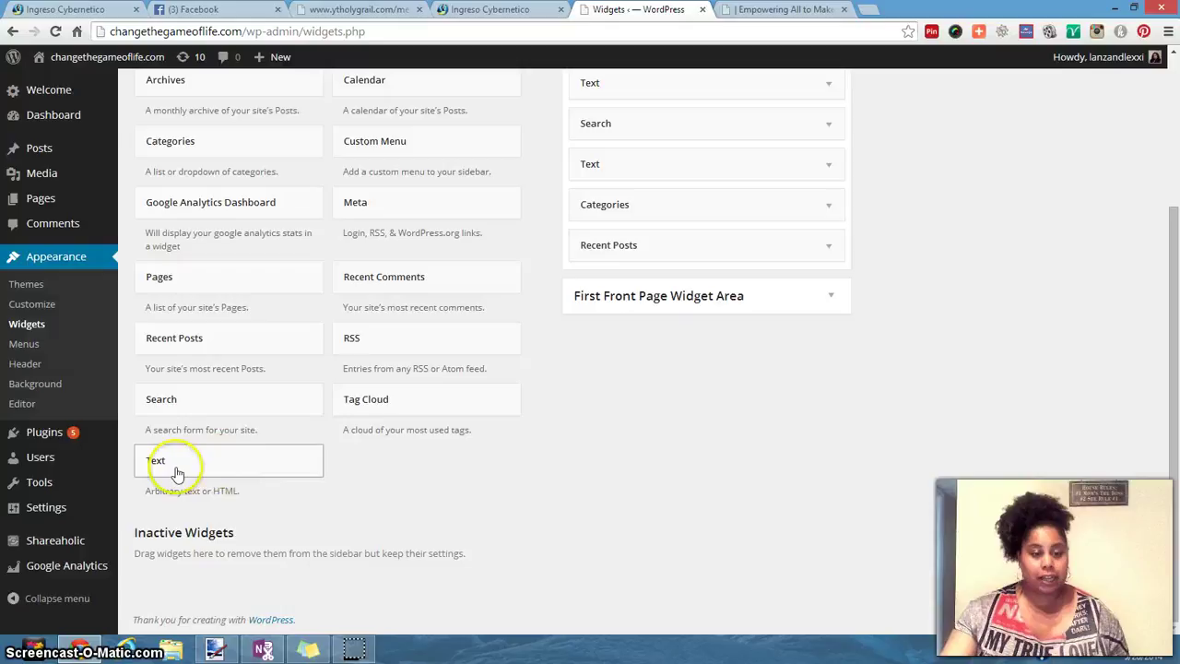
pyautogui.click(172, 467)
pyautogui.moveTo(194, 465); pyautogui.dragTo(667, 205)
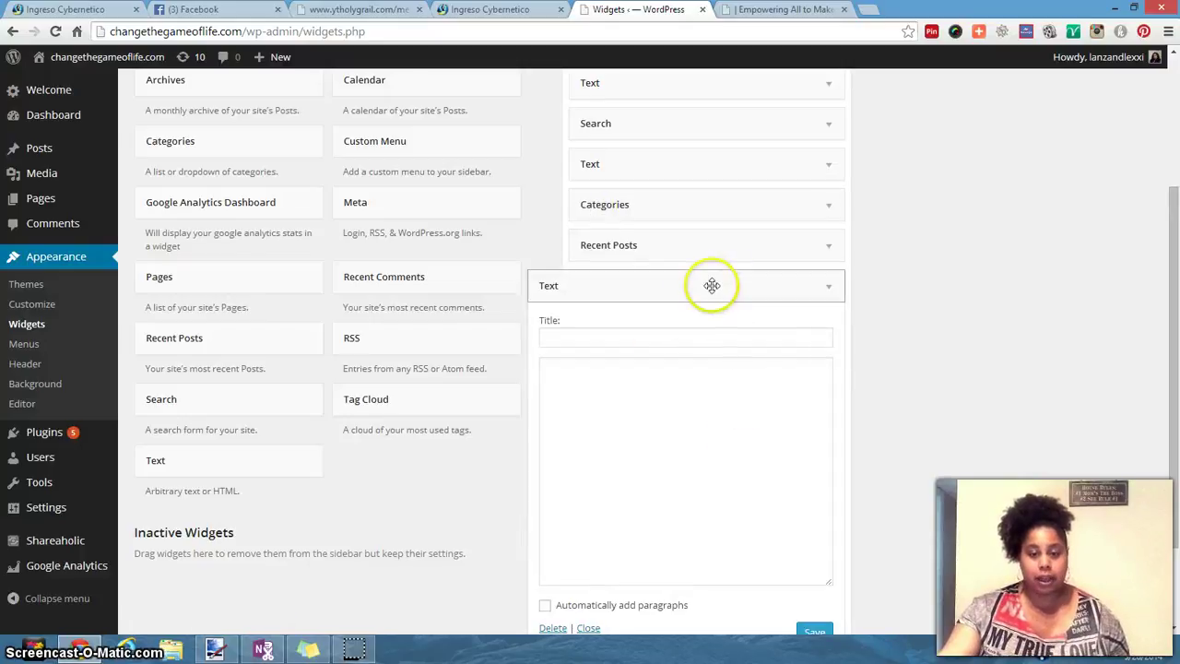
pyautogui.moveTo(706, 285); pyautogui.dragTo(716, 212)
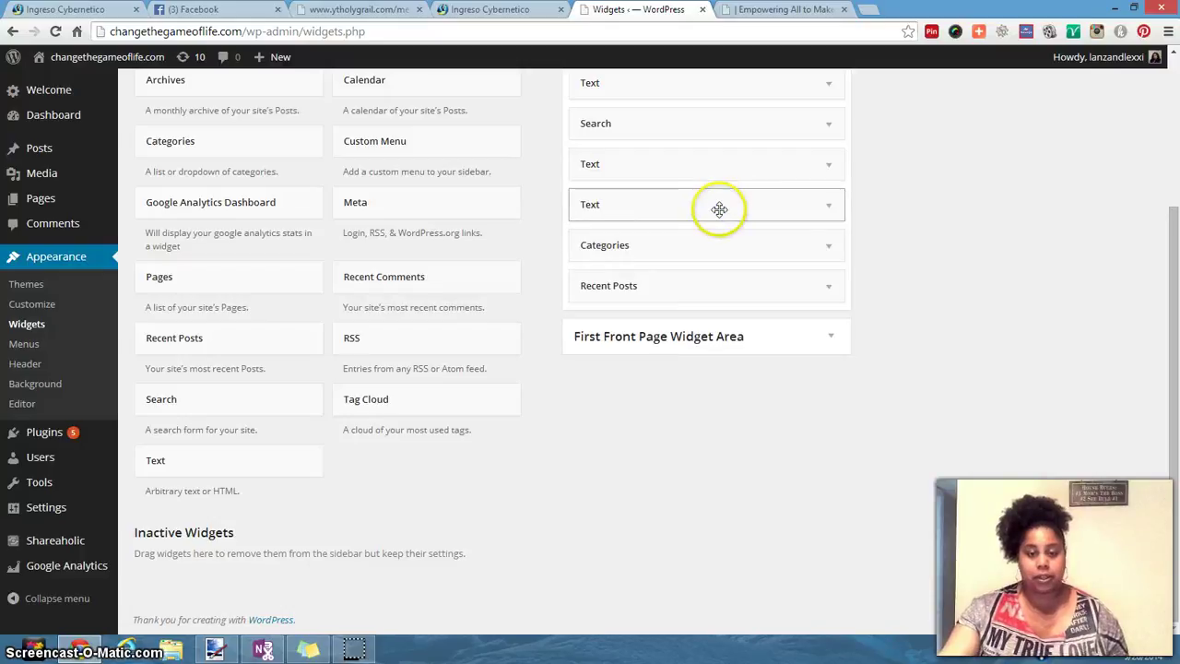
# Step: Expand the new Text widget above Categories and paste the copied banner code into its content
pyautogui.click(830, 204)
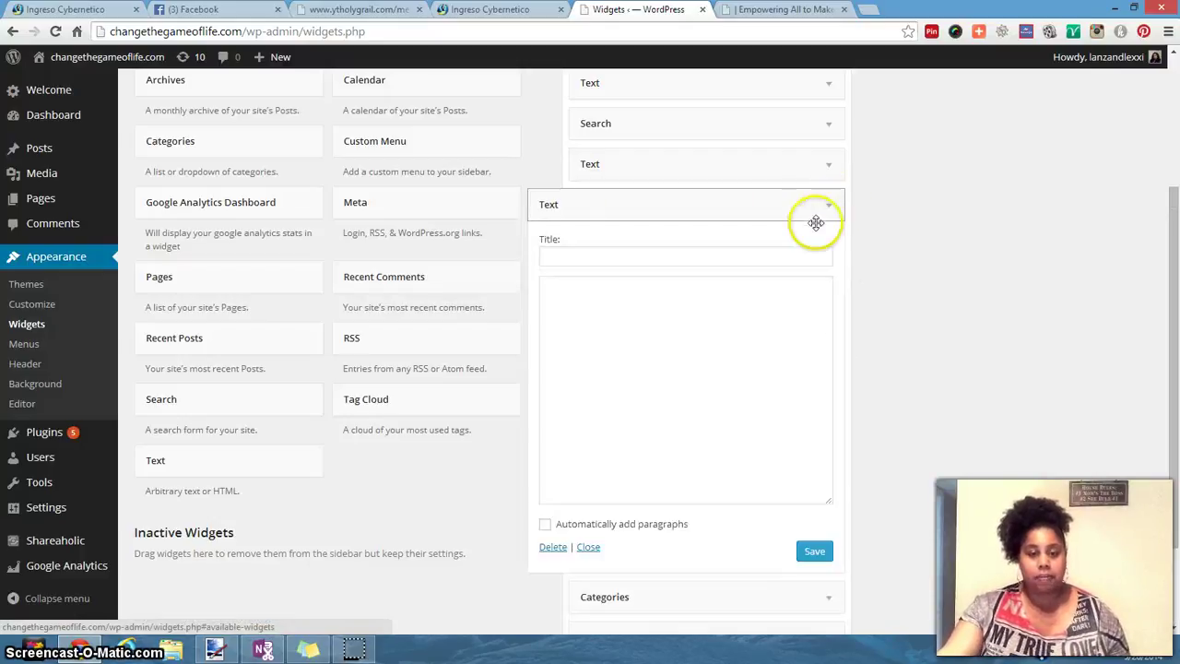
pyautogui.rightClick(564, 293)
pyautogui.click(604, 379)
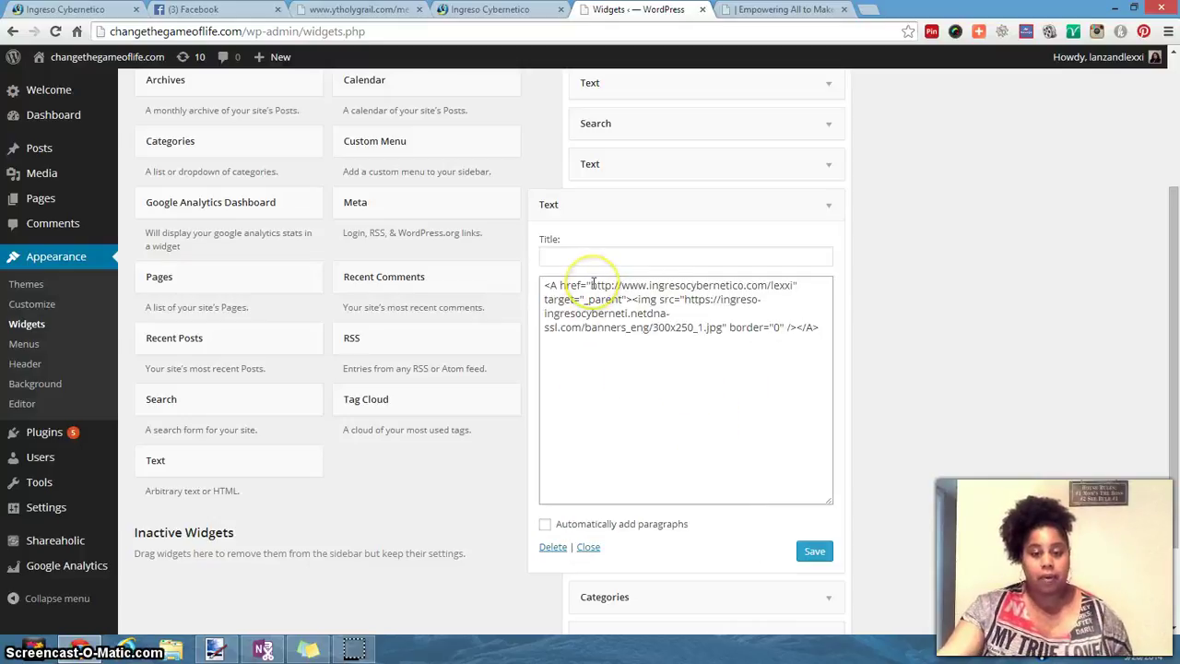
pyautogui.moveTo(592, 285); pyautogui.dragTo(799, 270)
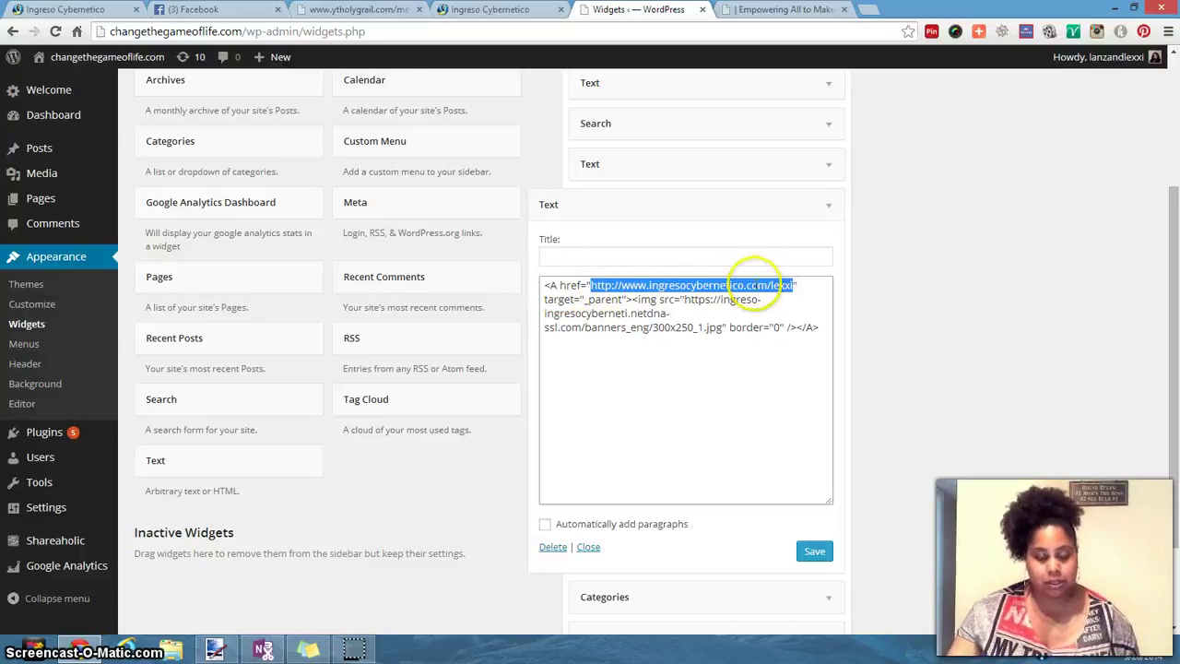
pyautogui.press('BackSpace')
pyautogui.write('http://')
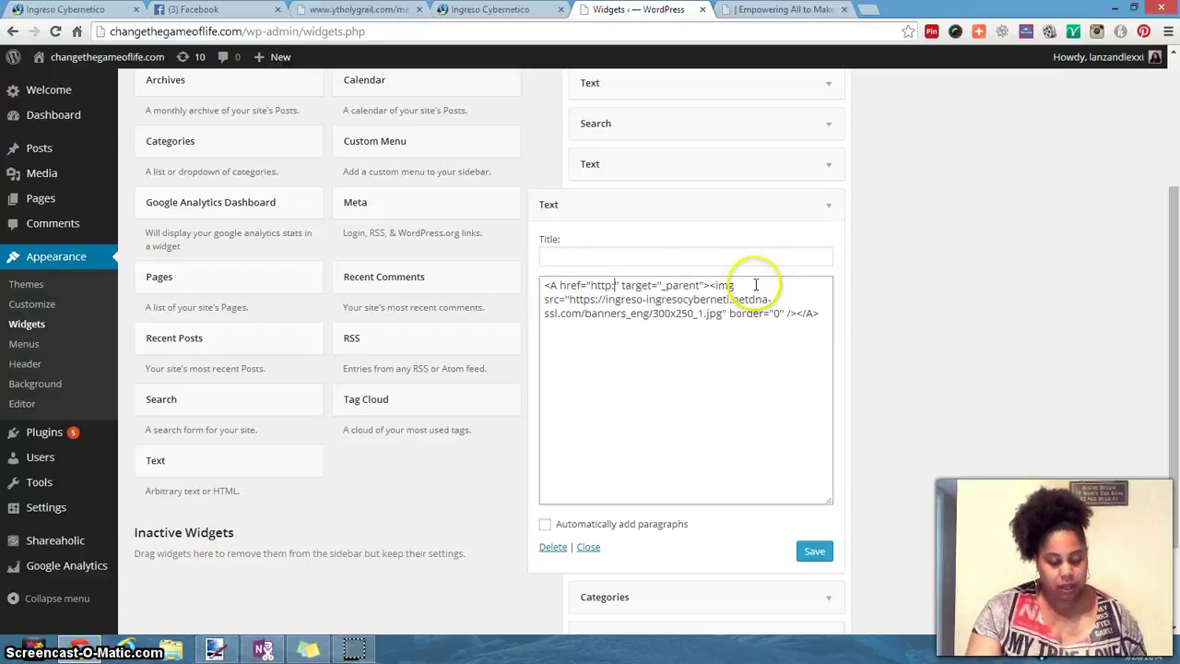
pyautogui.write('www')
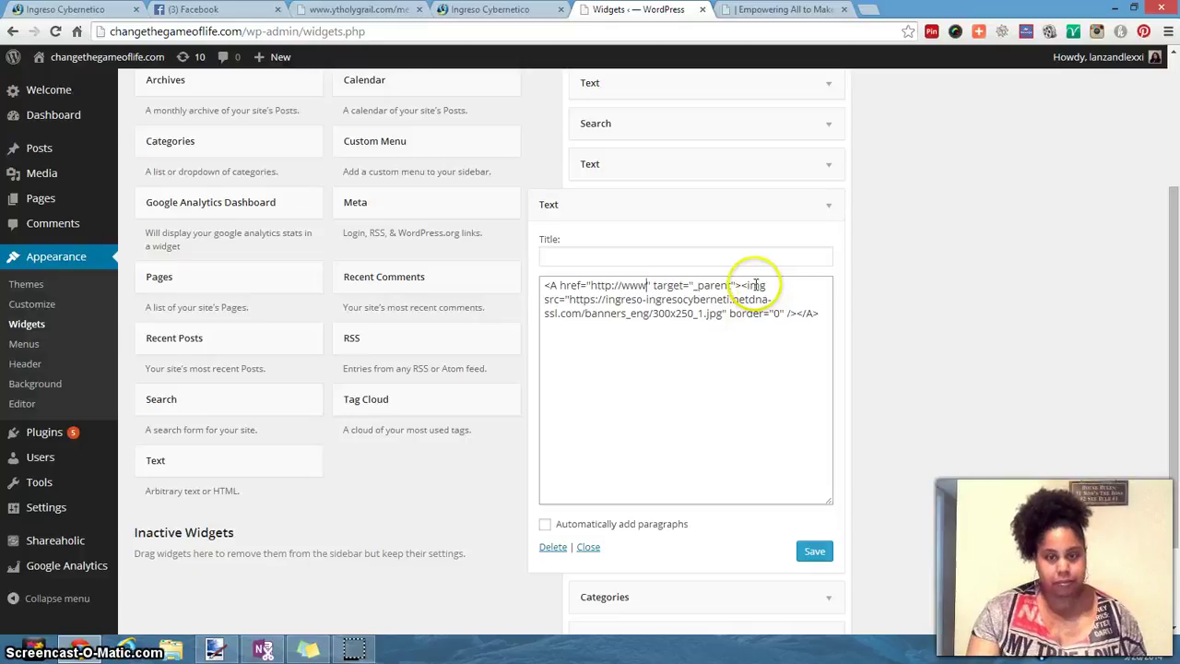
pyautogui.write('.warrio')
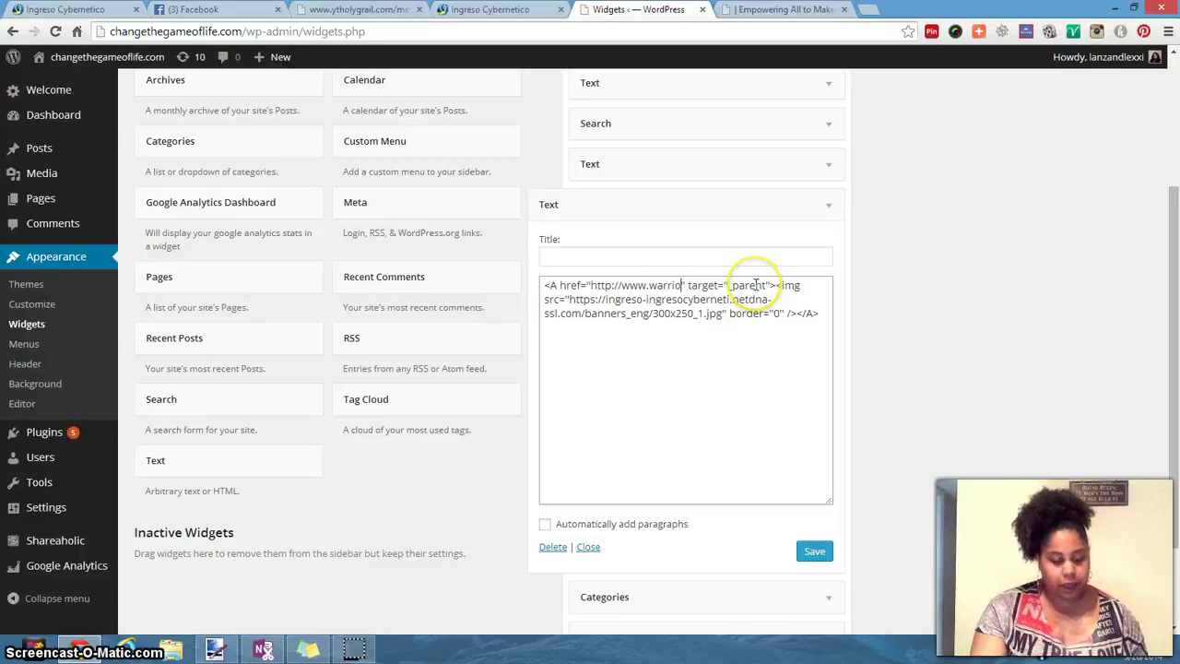
pyautogui.write('rss')
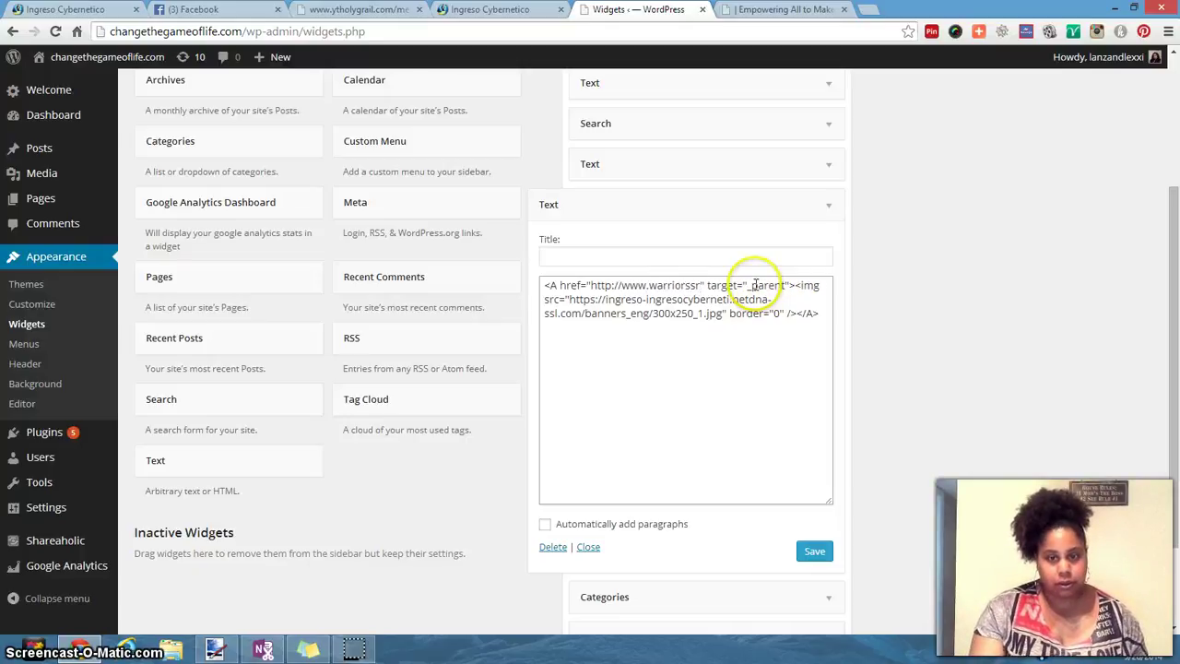
pyautogui.write('tandup.com')
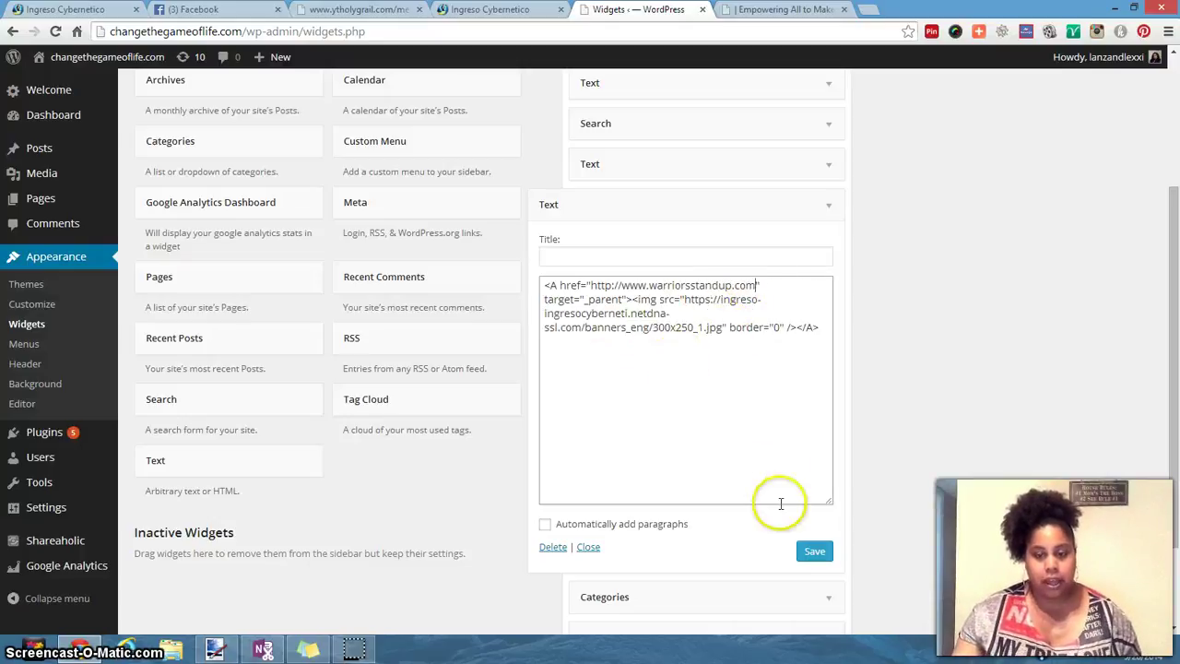
pyautogui.click(814, 552)
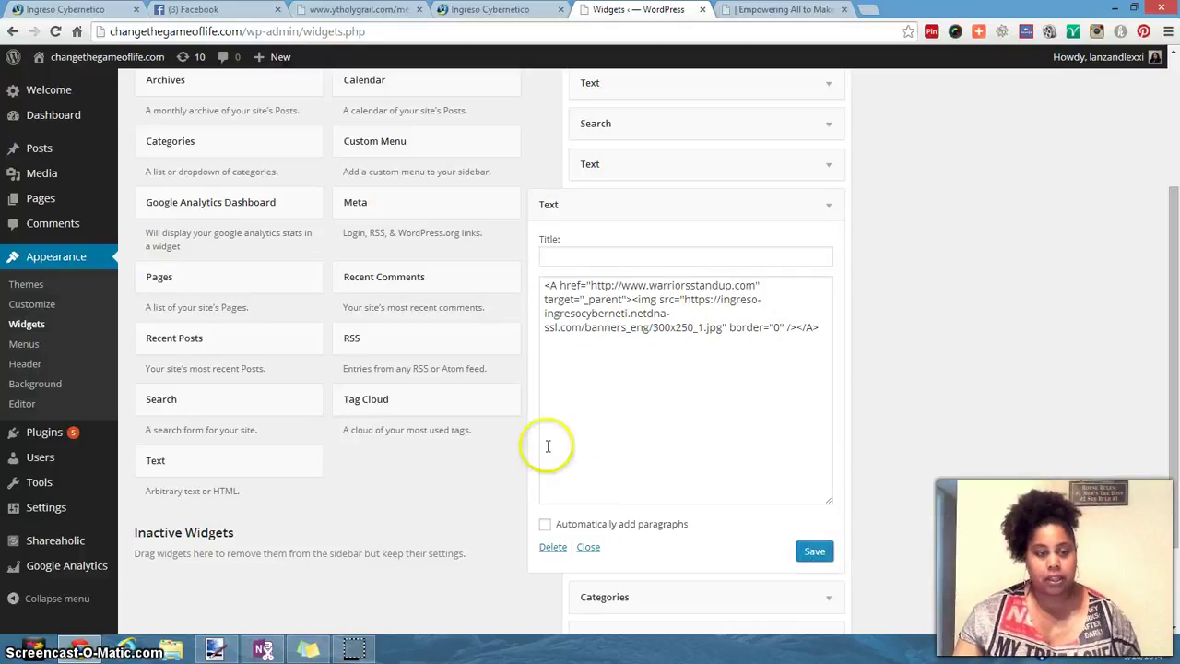
# Step: Visit the live site and close the ytholygrail, Facebook and extra Ingreso Cybernetico browser tabs
pyautogui.moveTo(87, 57)
pyautogui.click(52, 83)
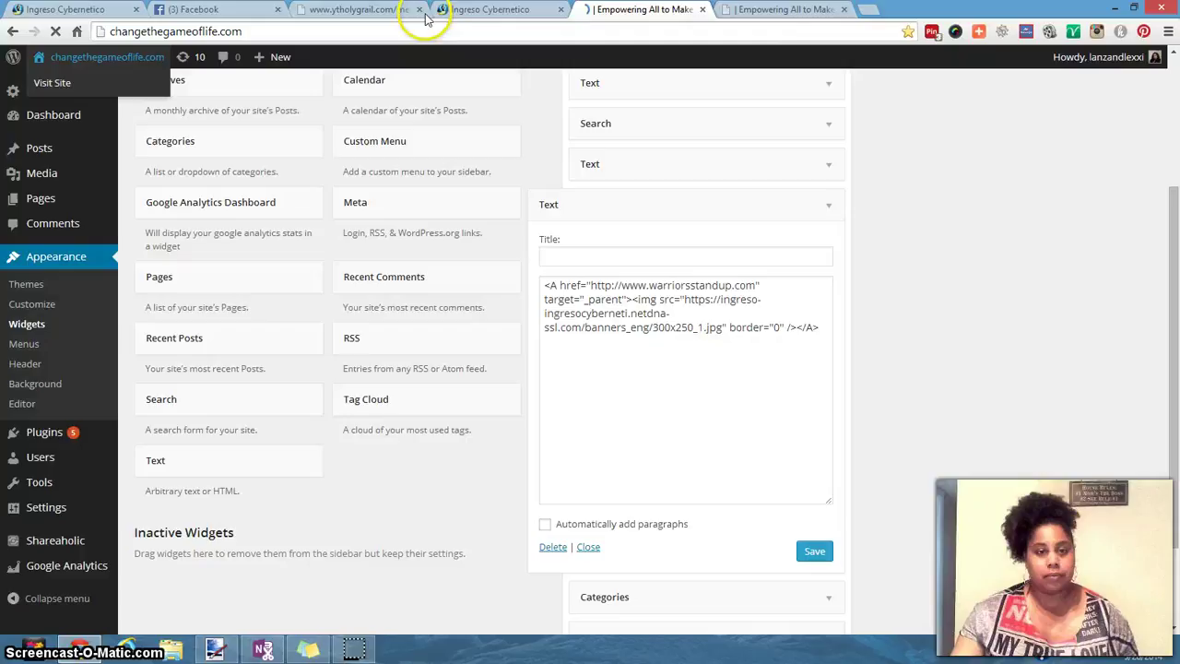
pyautogui.middleClick(318, 11)
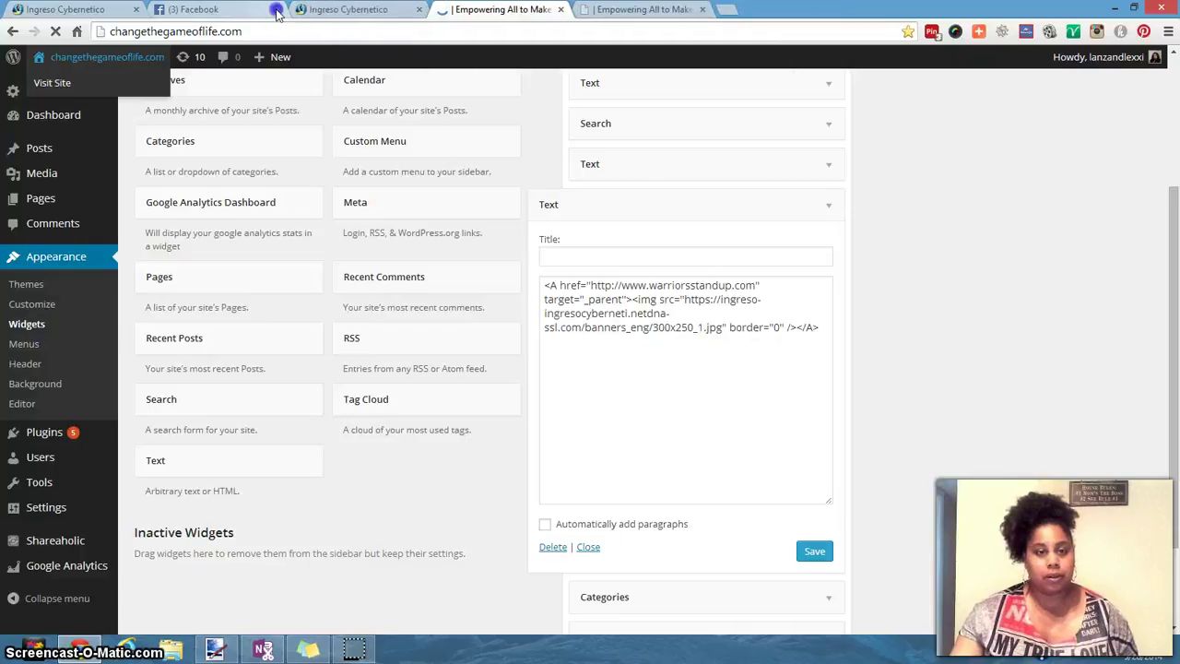
pyautogui.middleClick(149, 12)
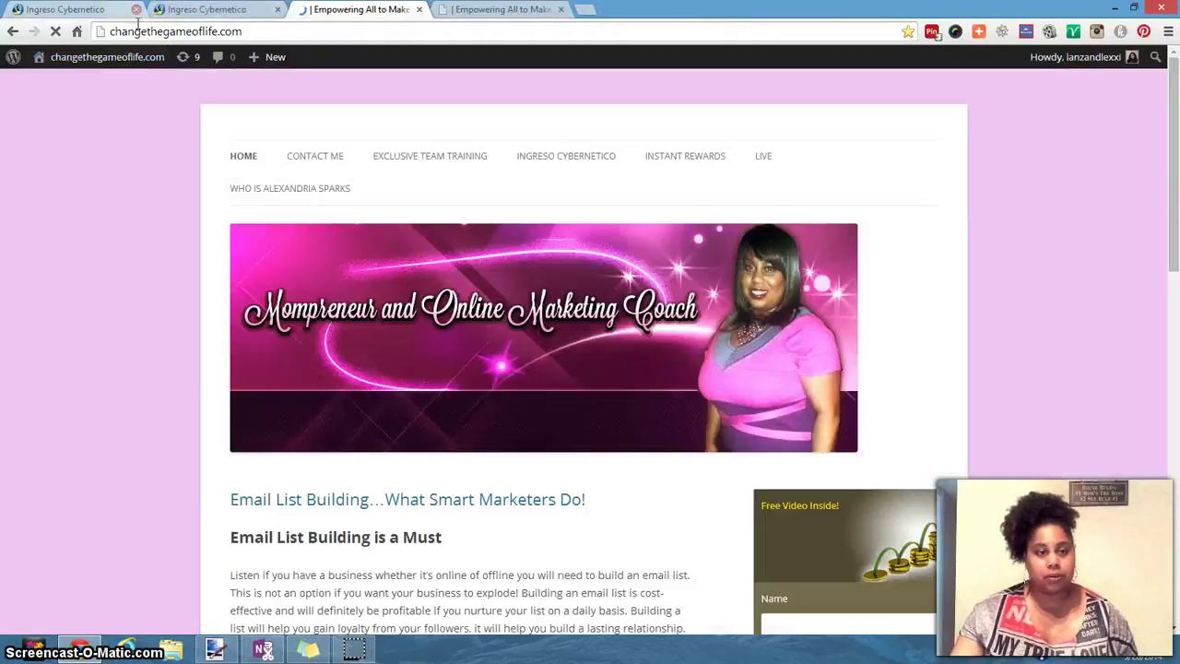
pyautogui.click(136, 10)
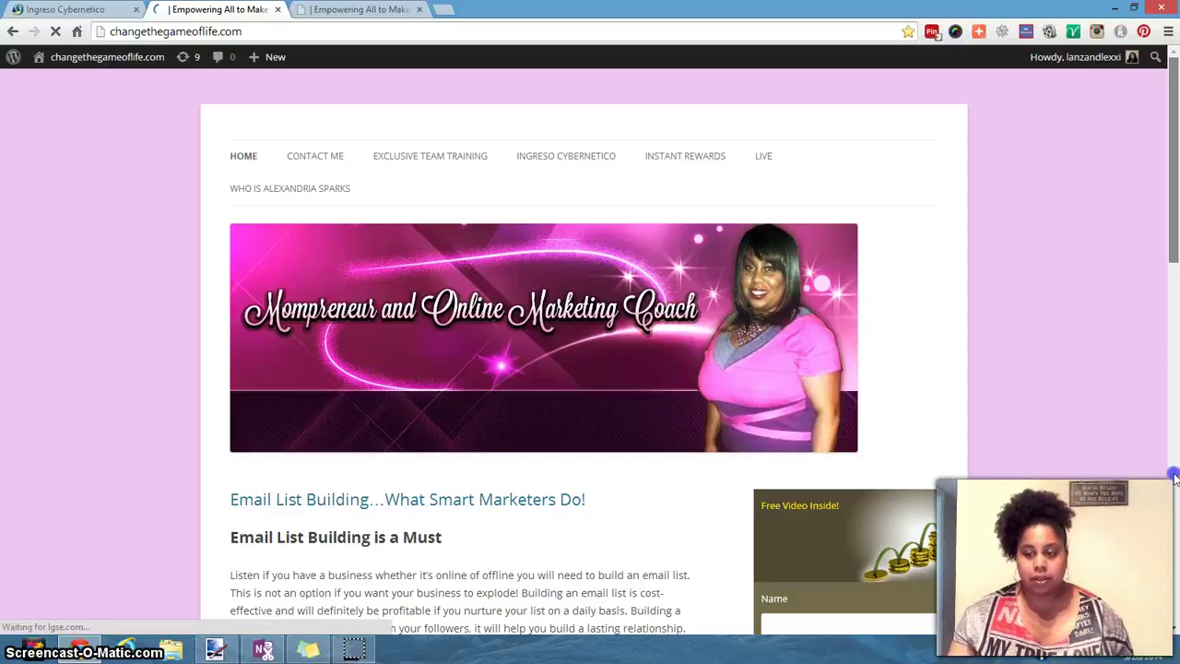
# Step: Examine the sidebar banner on the live site, compare it with the second site tab, and close that second tab
pyautogui.scroll(-15, 1177, 499)
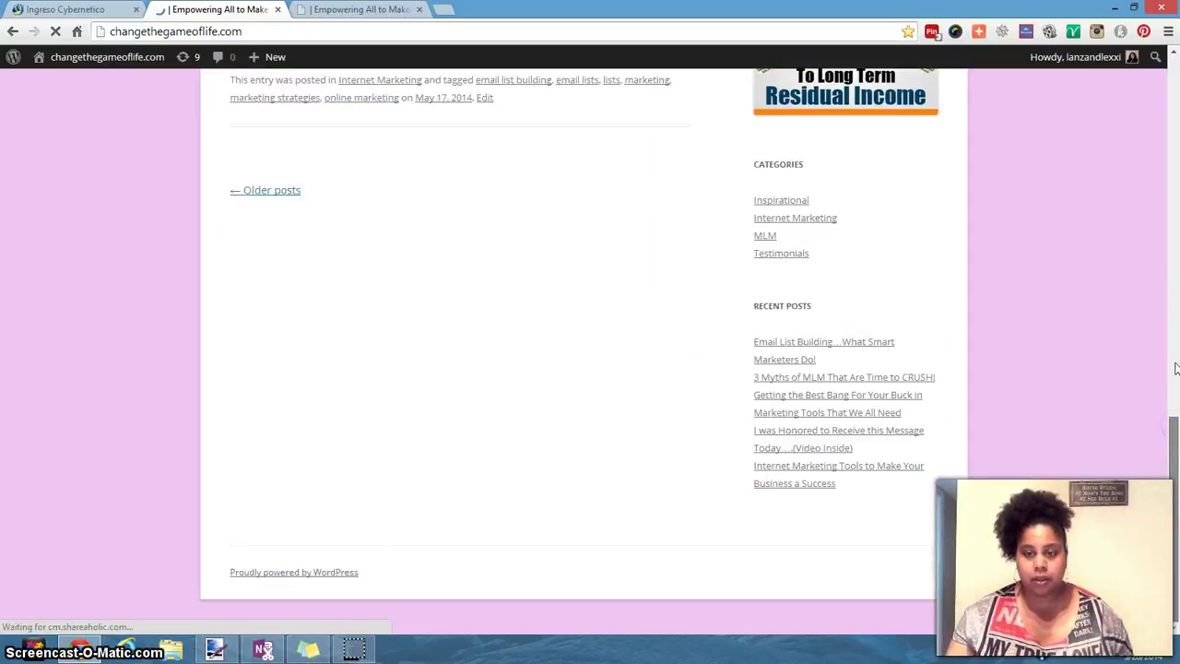
pyautogui.click(1174, 58)
pyautogui.click(1174, 58)
pyautogui.click(1175, 59)
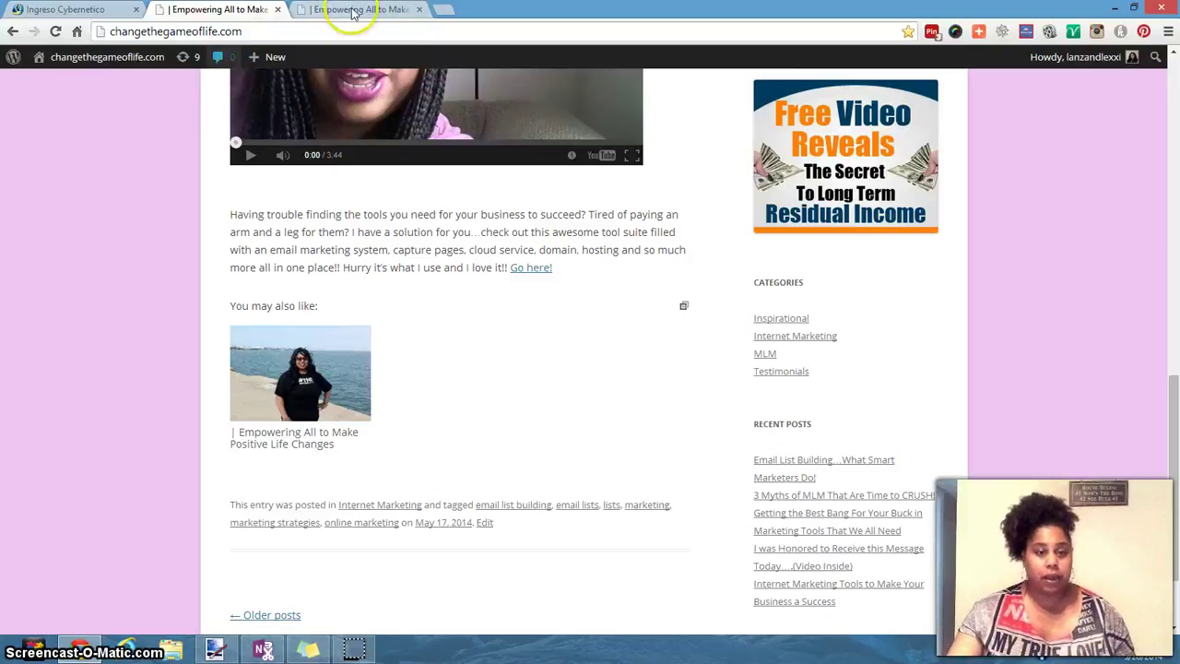
pyautogui.click(304, 17)
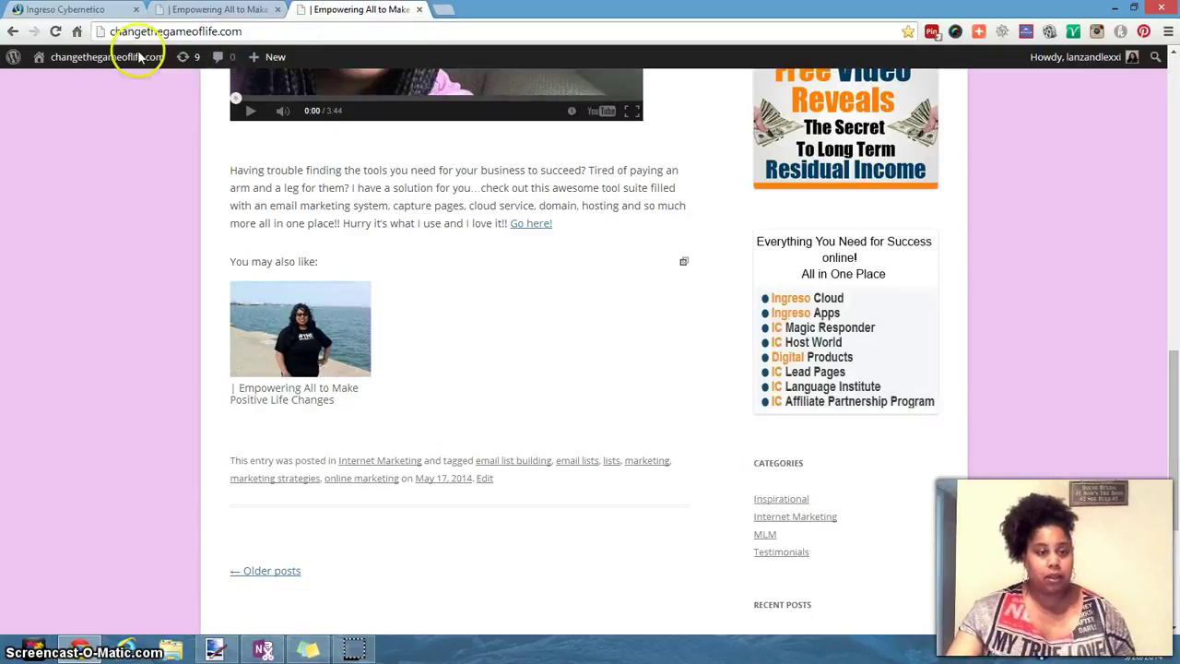
pyautogui.click(419, 9)
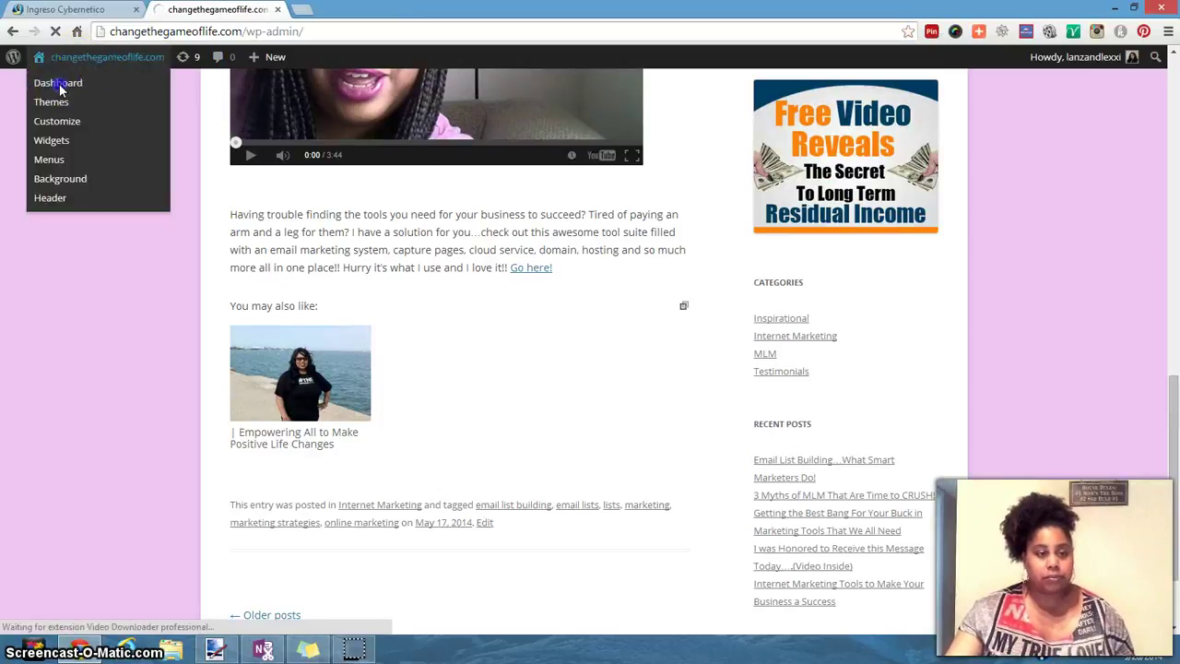
# Step: Go back to the WordPress dashboard and open the ingresoad image from the Media Library for editing
pyautogui.click(59, 84)
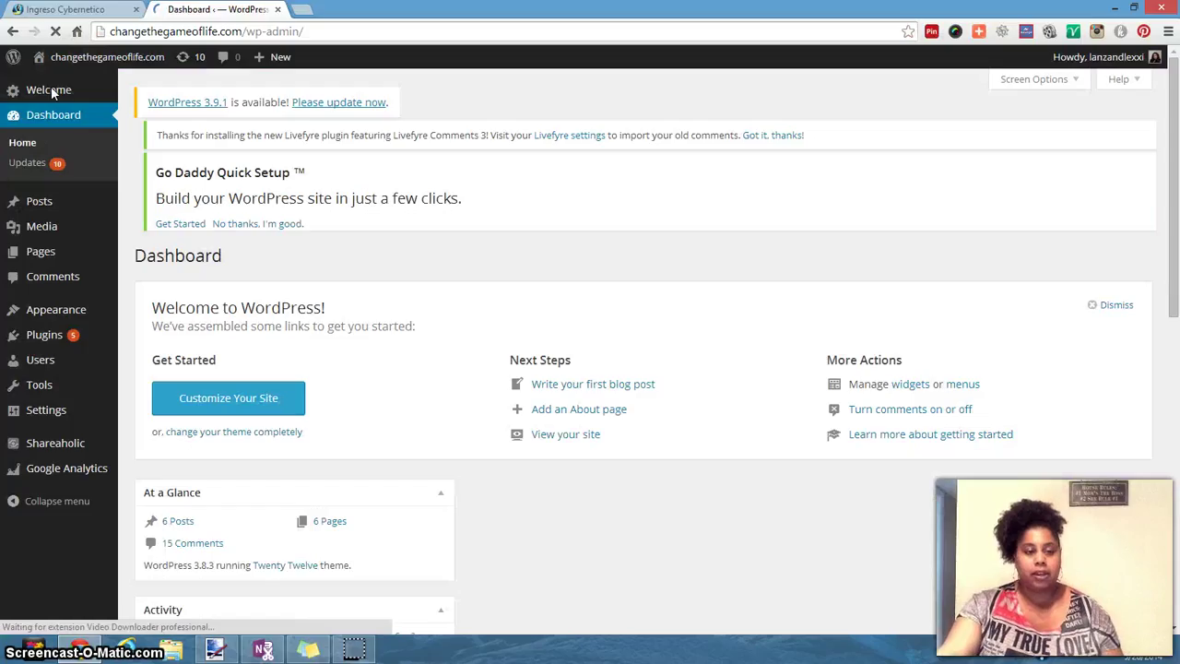
pyautogui.click(50, 86)
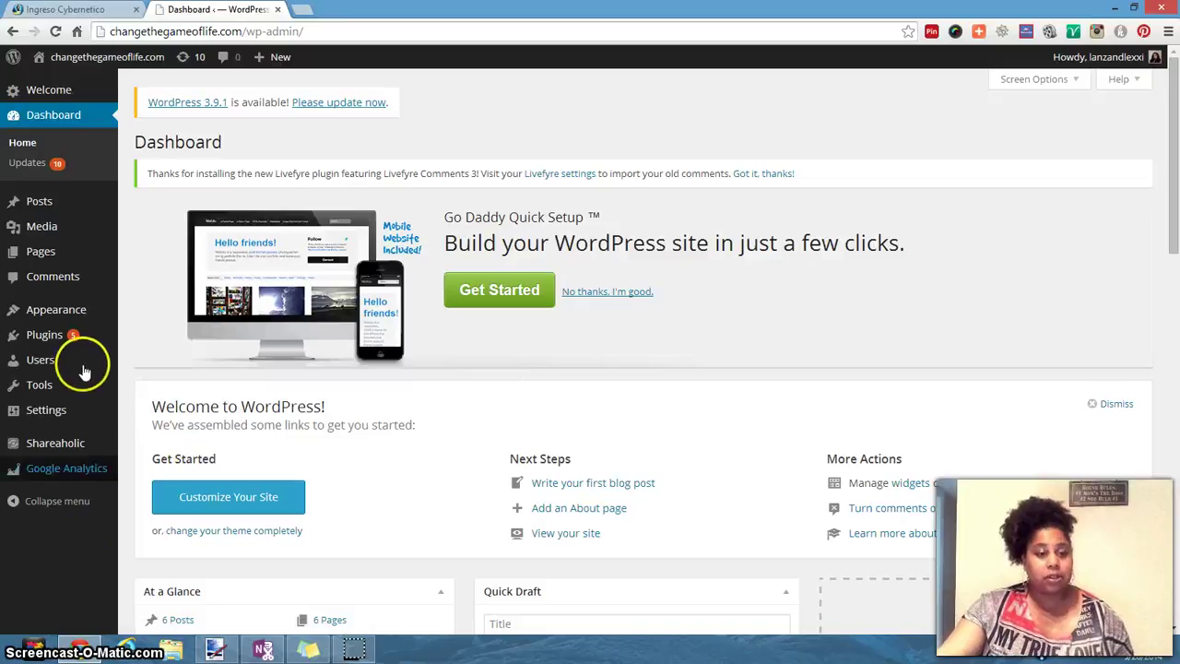
pyautogui.moveTo(51, 231)
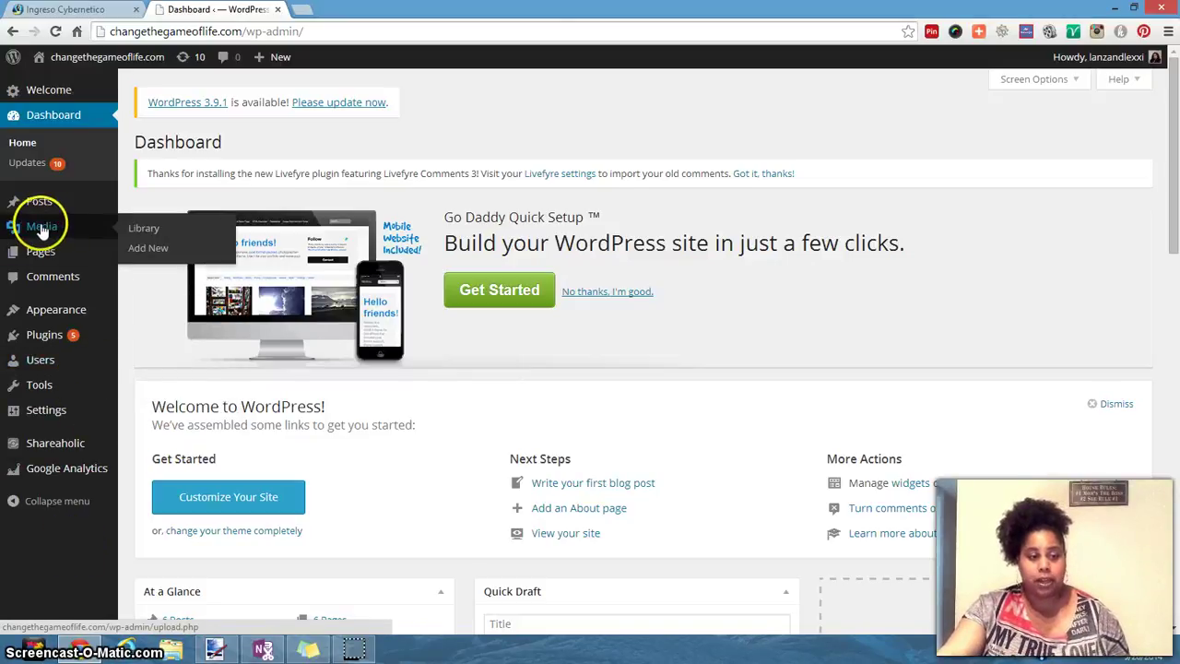
pyautogui.click(41, 231)
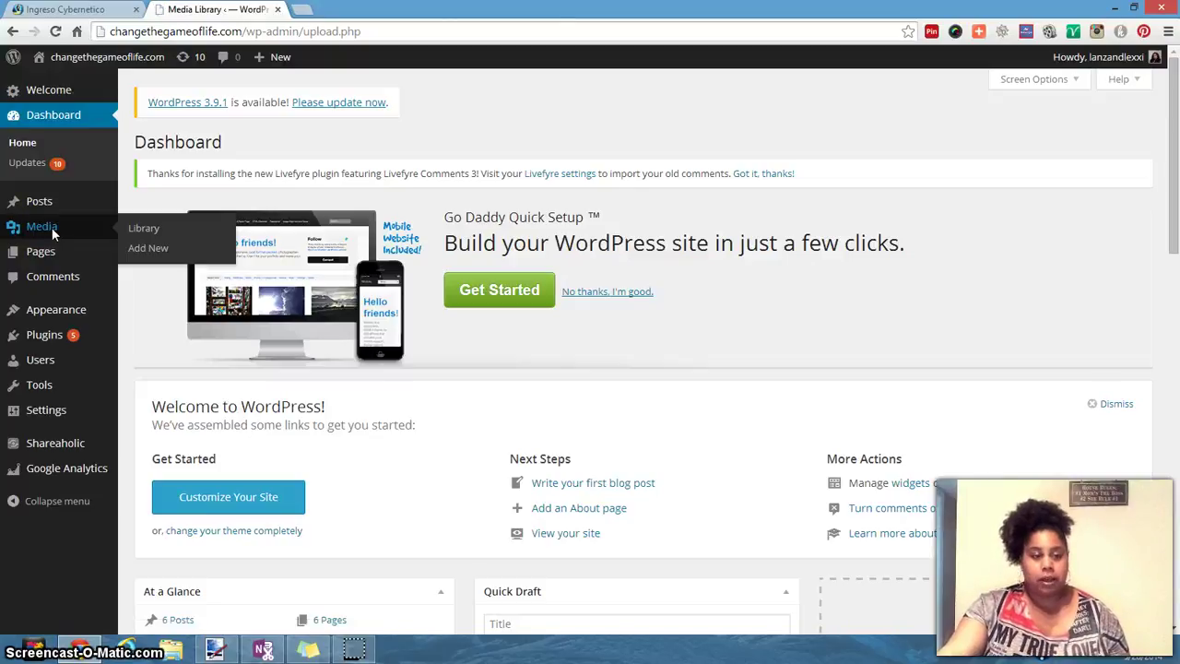
pyautogui.click(48, 241)
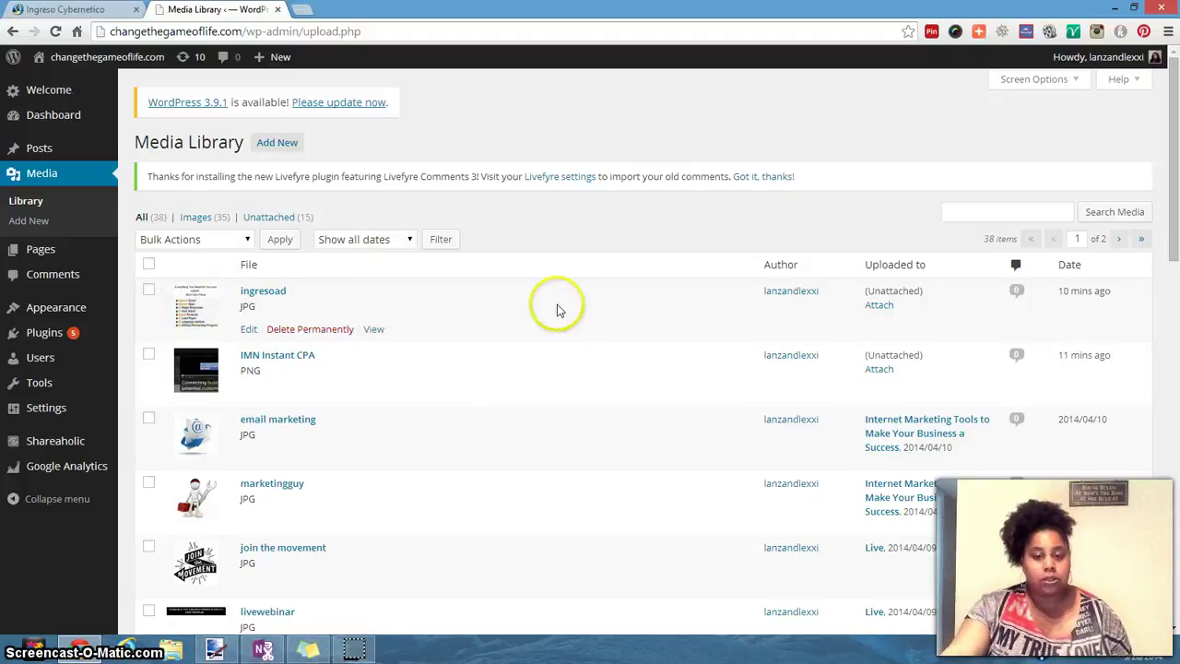
pyautogui.click(267, 291)
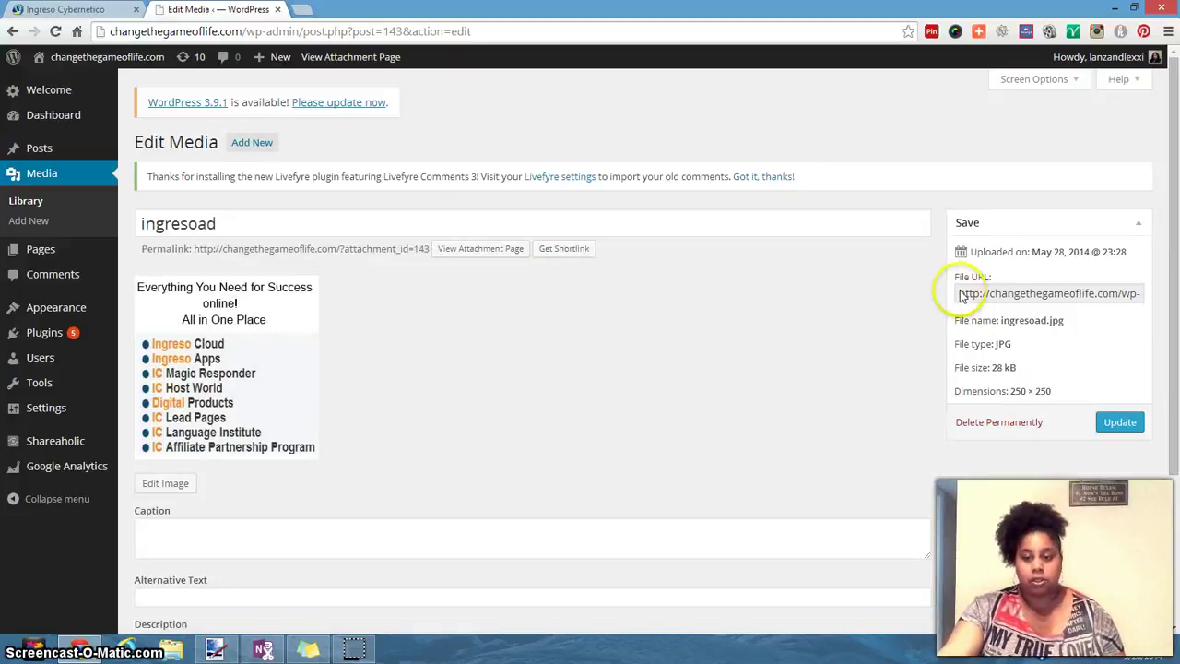
# Step: Copy the complete file URL of the ingresoad image
pyautogui.moveTo(958, 295); pyautogui.dragTo(1003, 295)
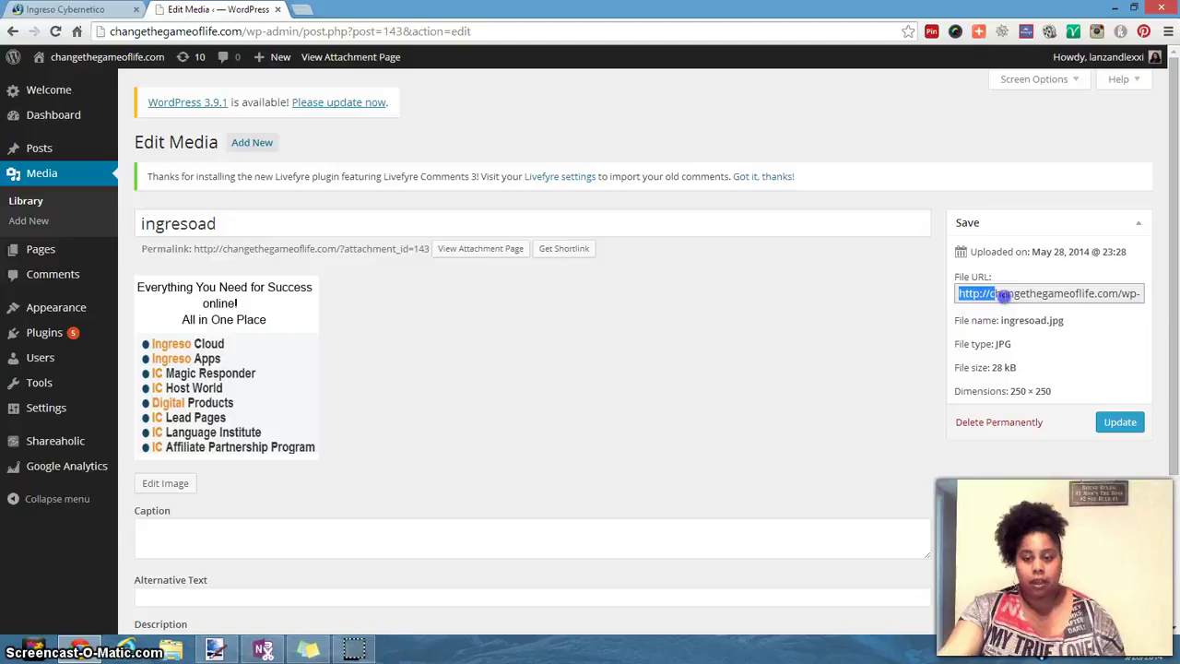
pyautogui.moveTo(1103, 300); pyautogui.dragTo(1166, 300)
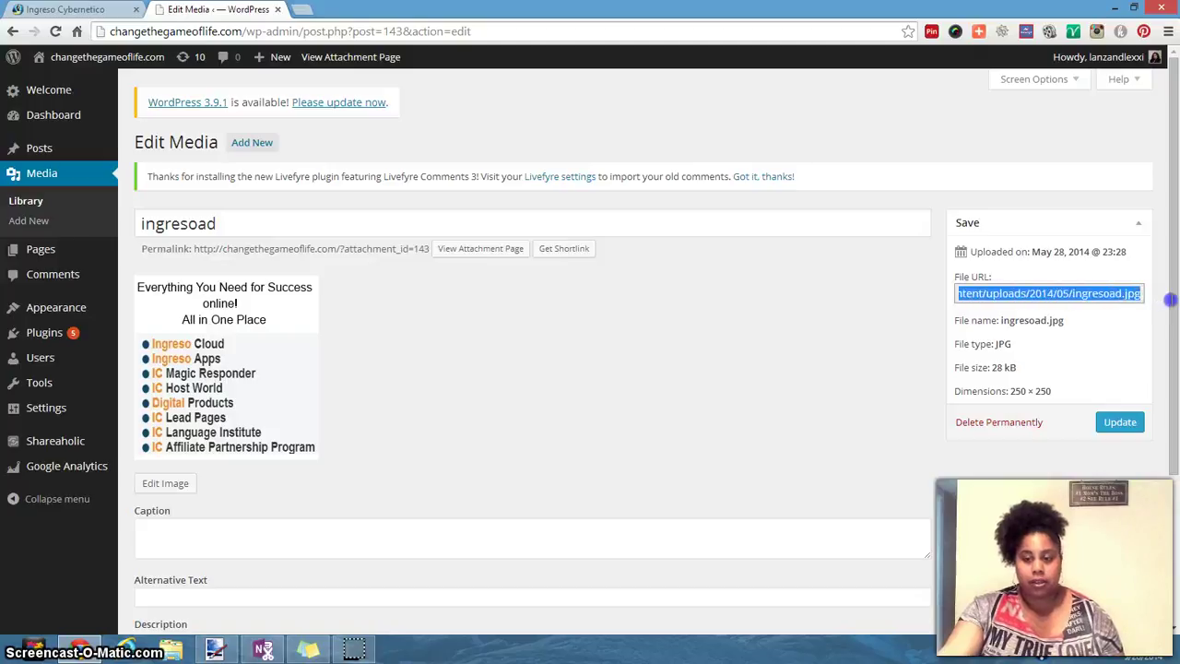
pyautogui.rightClick(1088, 295)
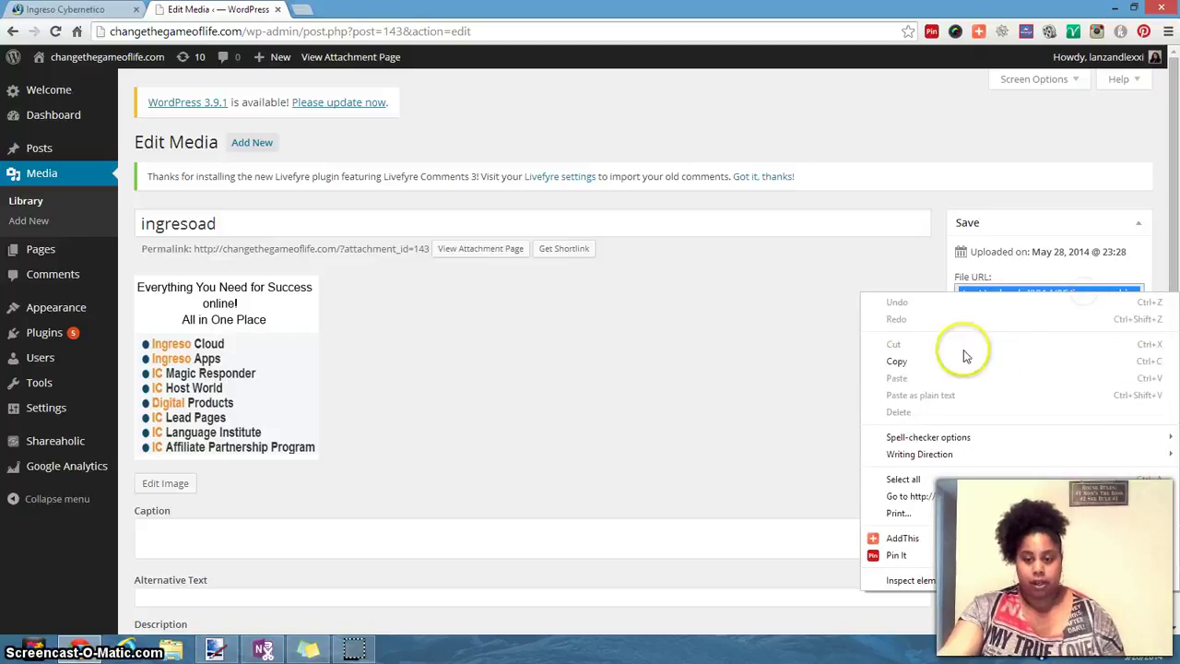
pyautogui.click(890, 357)
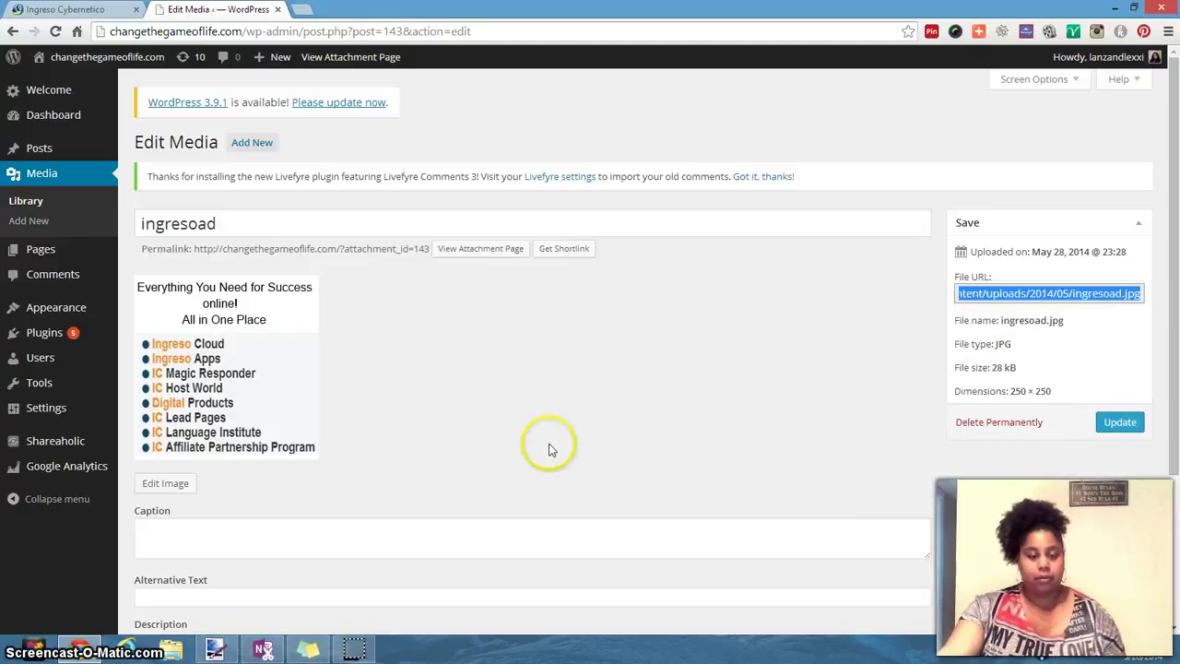
# Step: Switch to Sticky Notes, move the blank note fully into view and paste the ingresoad image URL into it
pyautogui.click(309, 651)
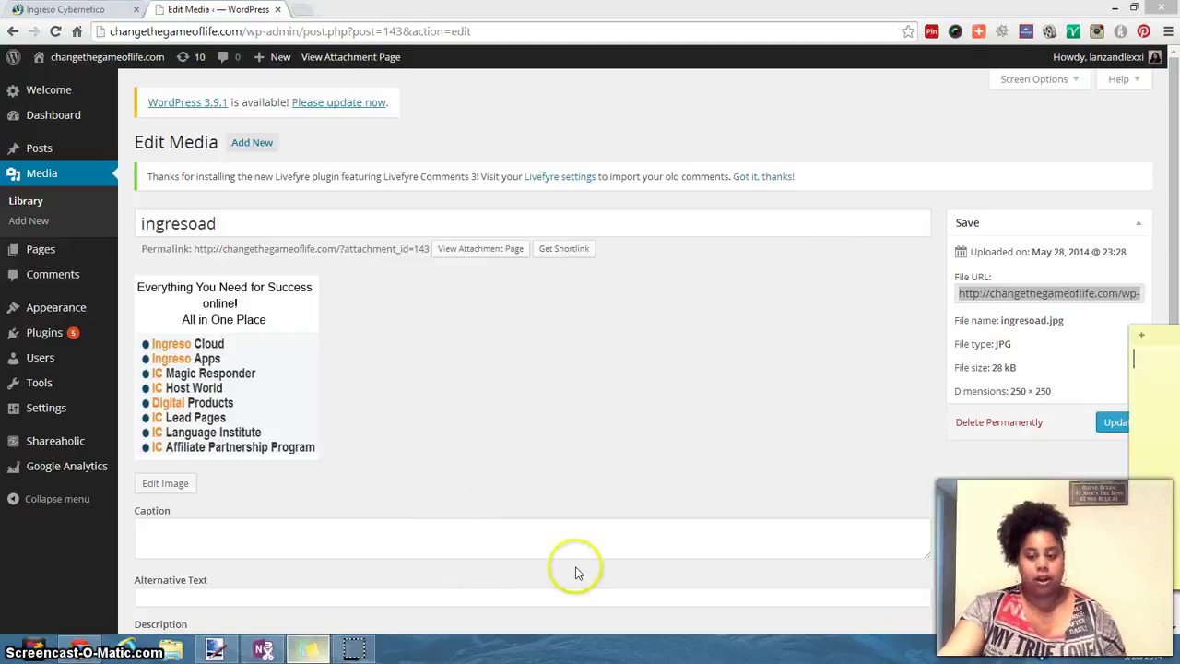
pyautogui.moveTo(1166, 345); pyautogui.dragTo(905, 301)
pyautogui.moveTo(990, 329); pyautogui.dragTo(1117, 334)
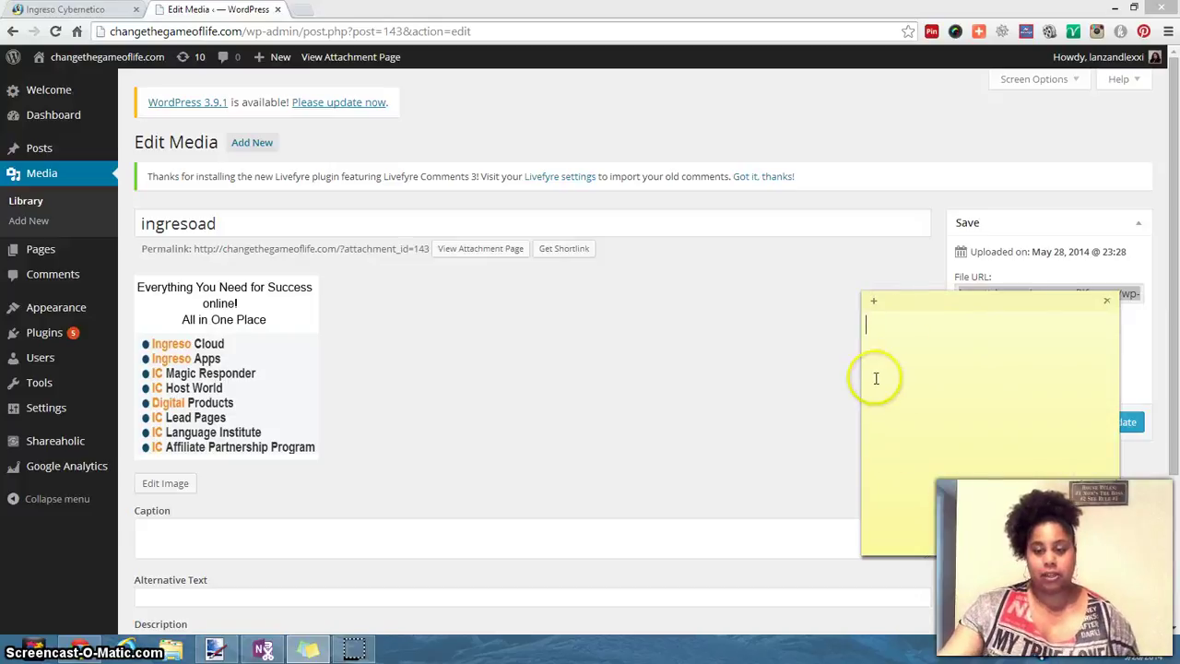
pyautogui.rightClick(879, 344)
pyautogui.click(922, 384)
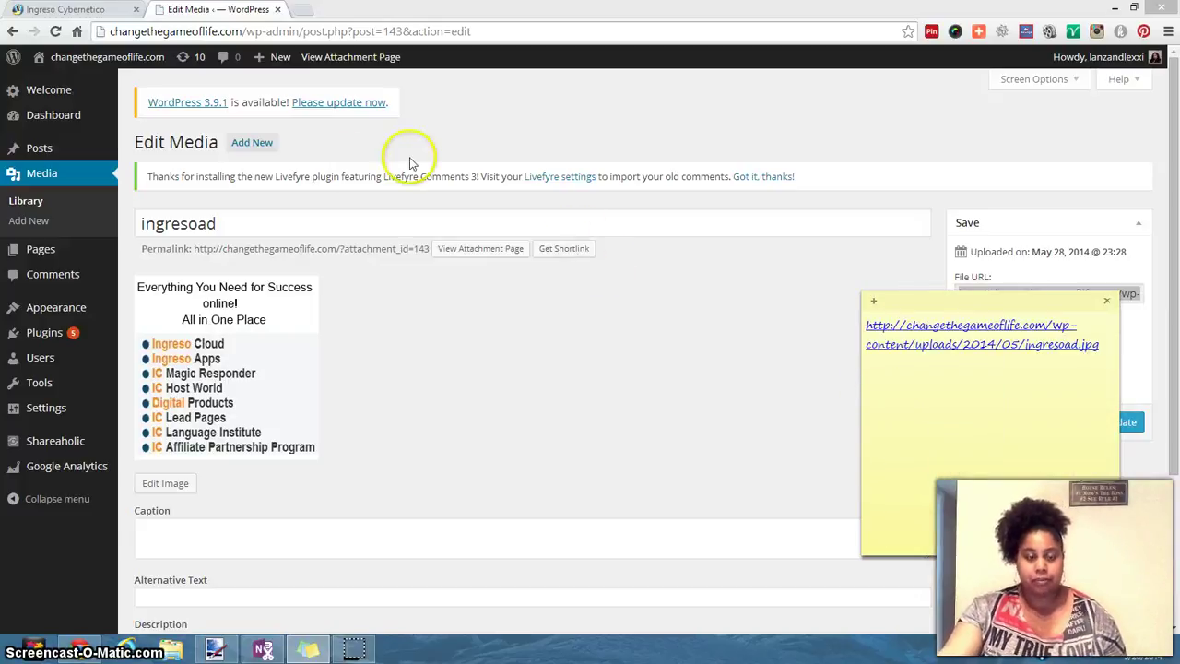
# Step: Switch to the Ingreso Cybernetico page and copy the HTML code of the "Free Video Reveals" 300x250 banner
pyautogui.click(57, 10)
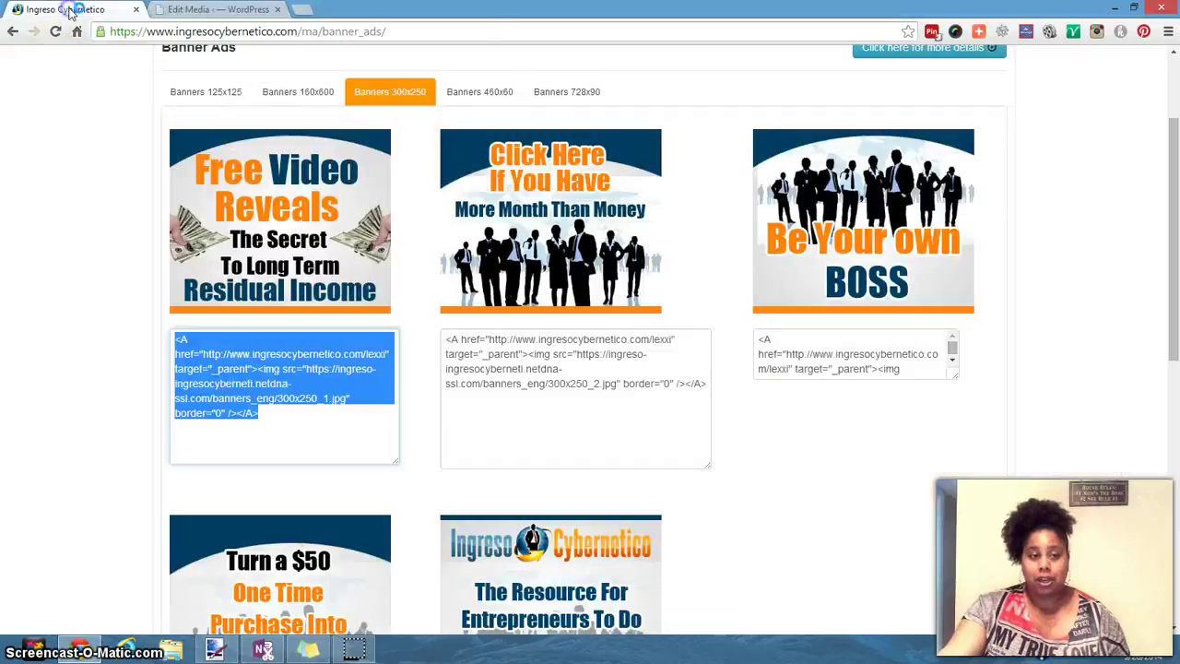
pyautogui.rightClick(221, 380)
pyautogui.click(277, 150)
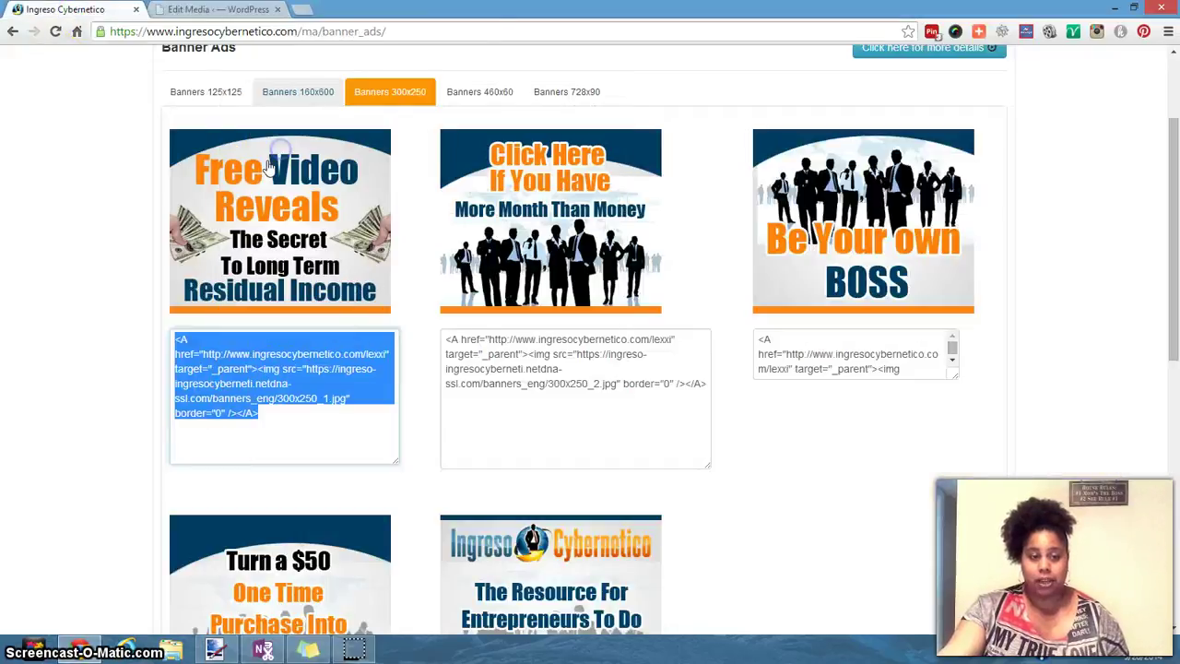
# Step: Return to the WordPress page, add a second sticky note, paste the banner code into it and widen the note
pyautogui.click(234, 11)
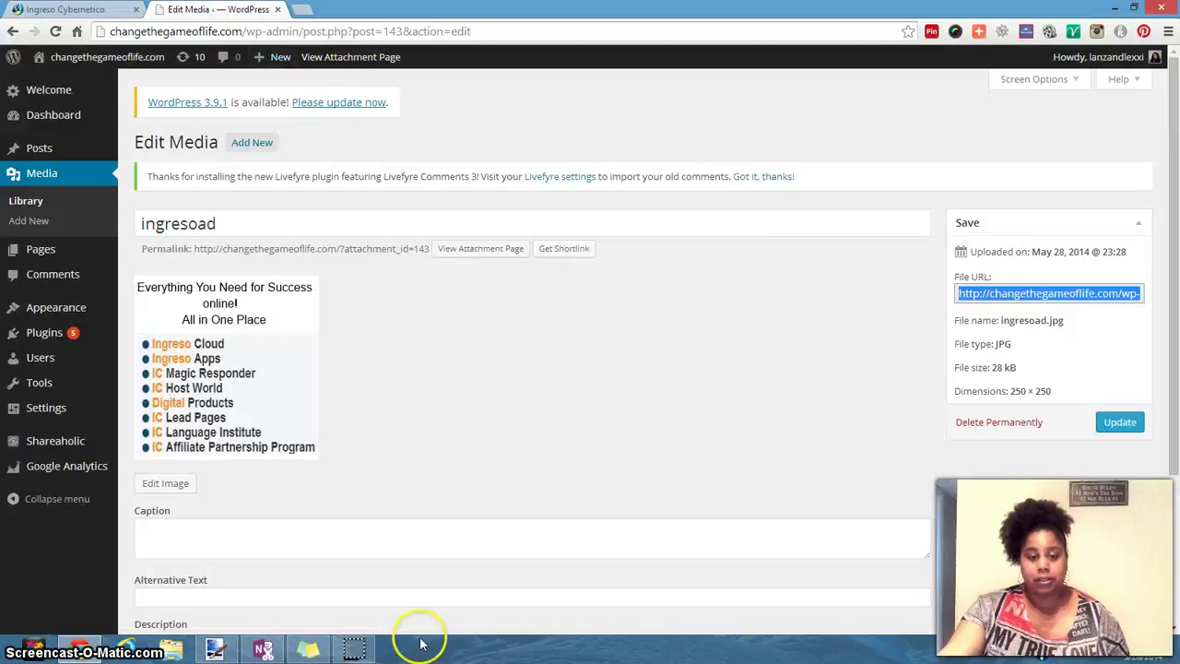
pyautogui.click(308, 650)
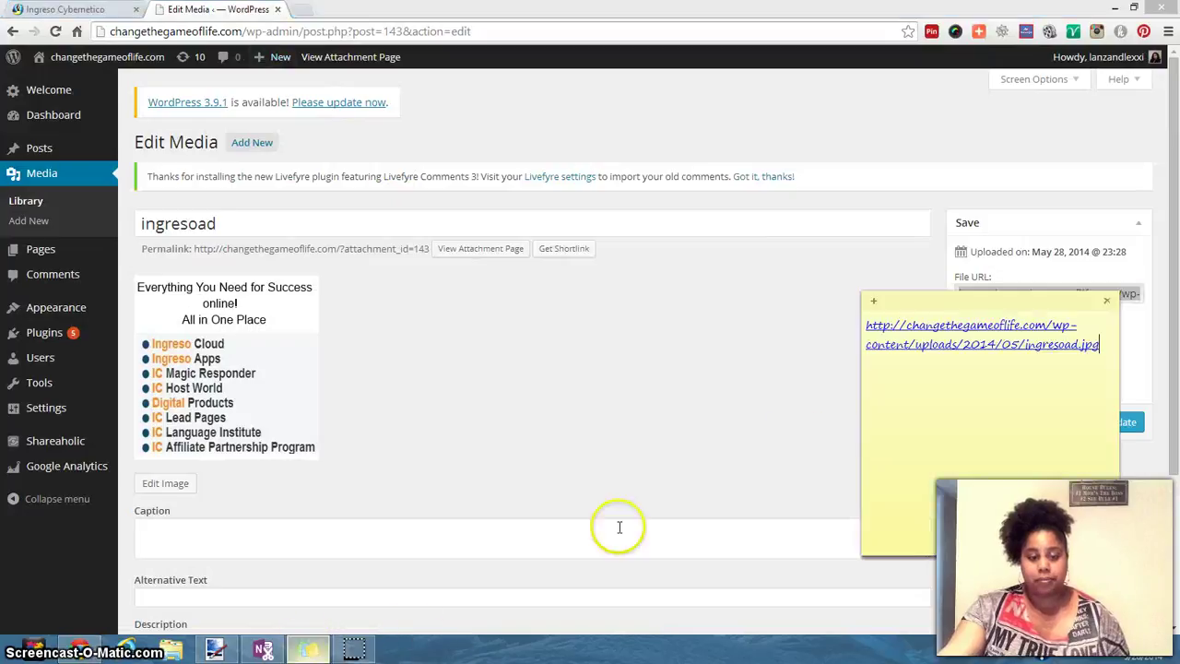
pyautogui.click(875, 301)
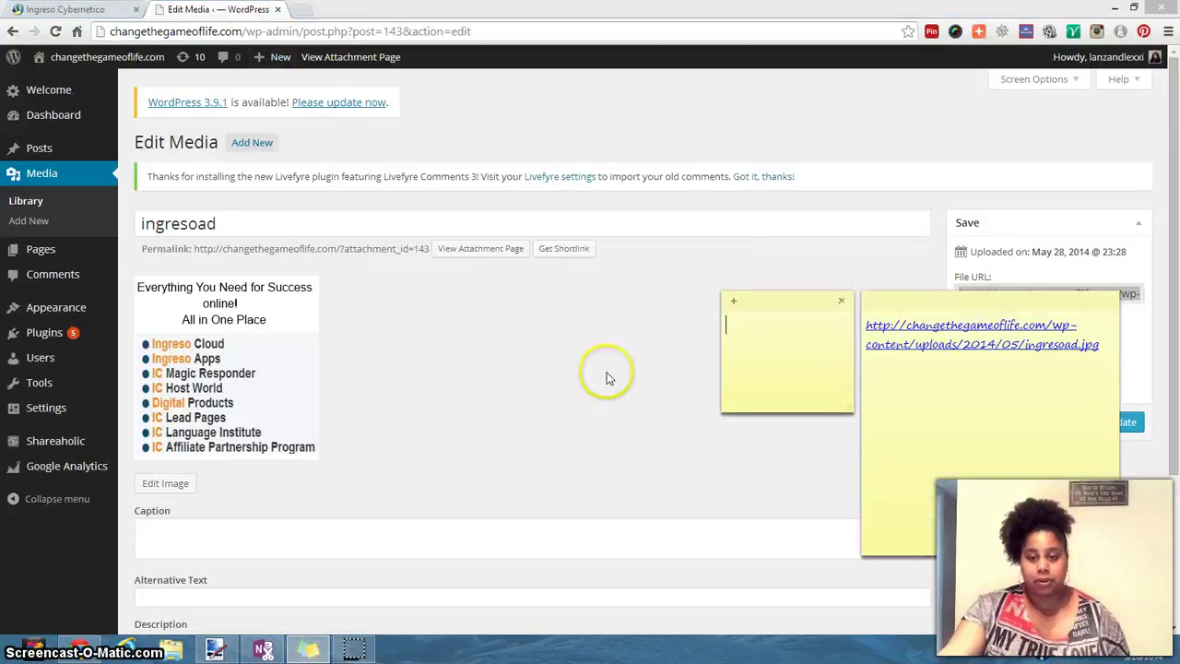
pyautogui.rightClick(731, 327)
pyautogui.click(766, 369)
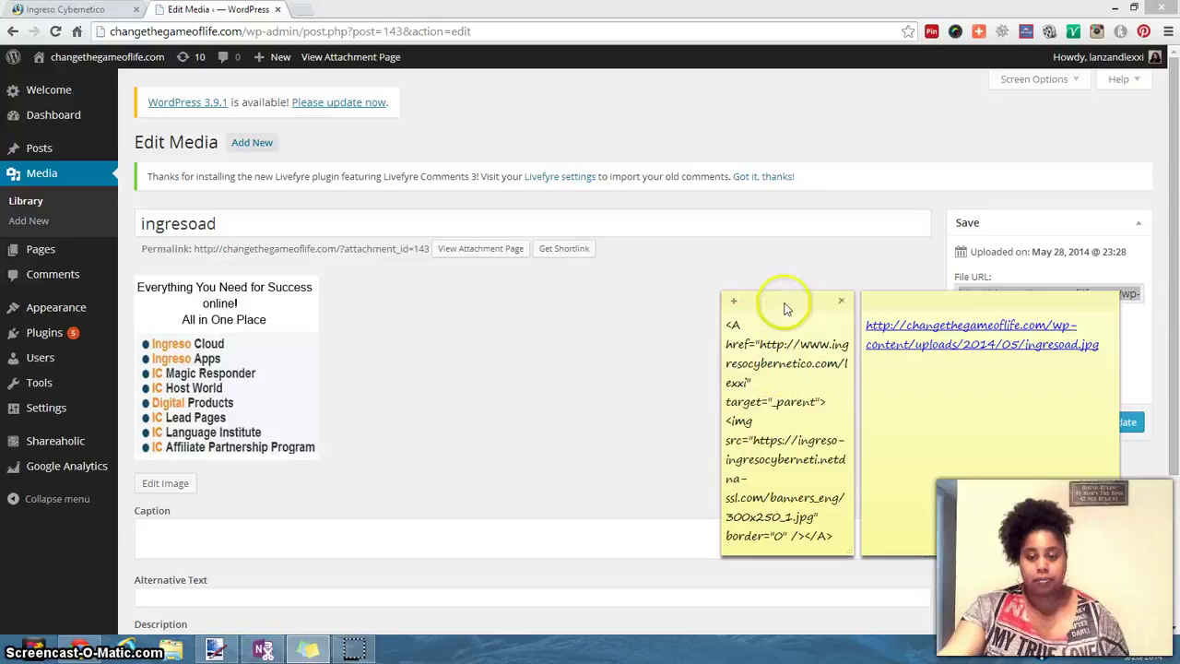
pyautogui.moveTo(722, 354); pyautogui.dragTo(435, 369)
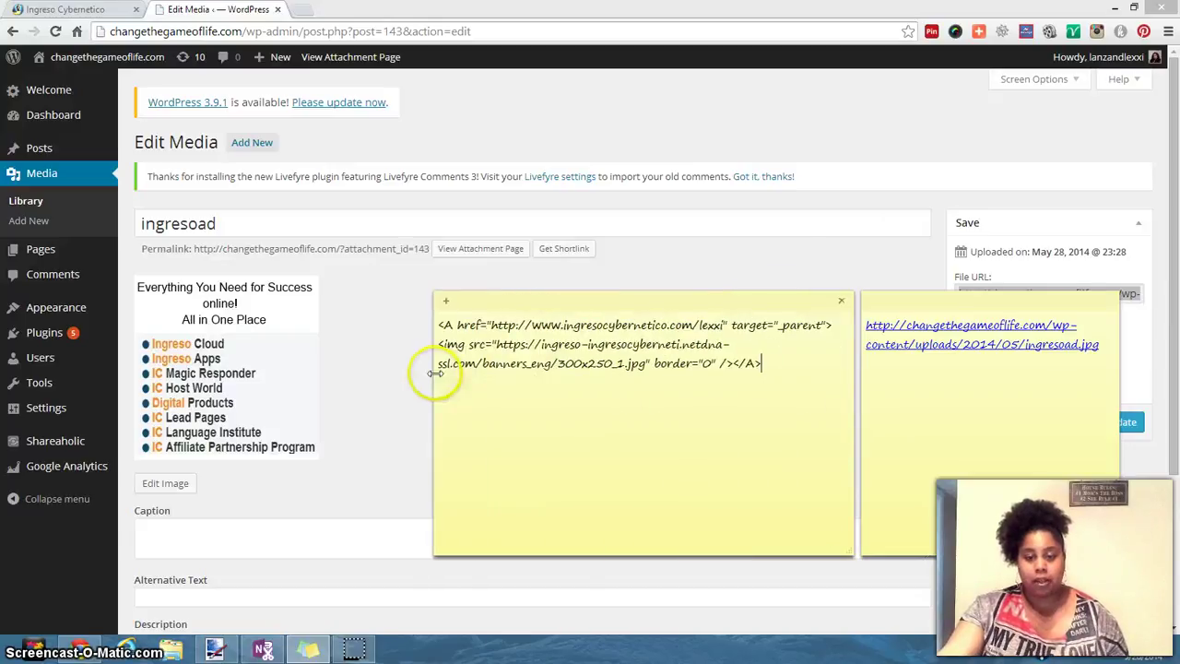
pyautogui.click(675, 571)
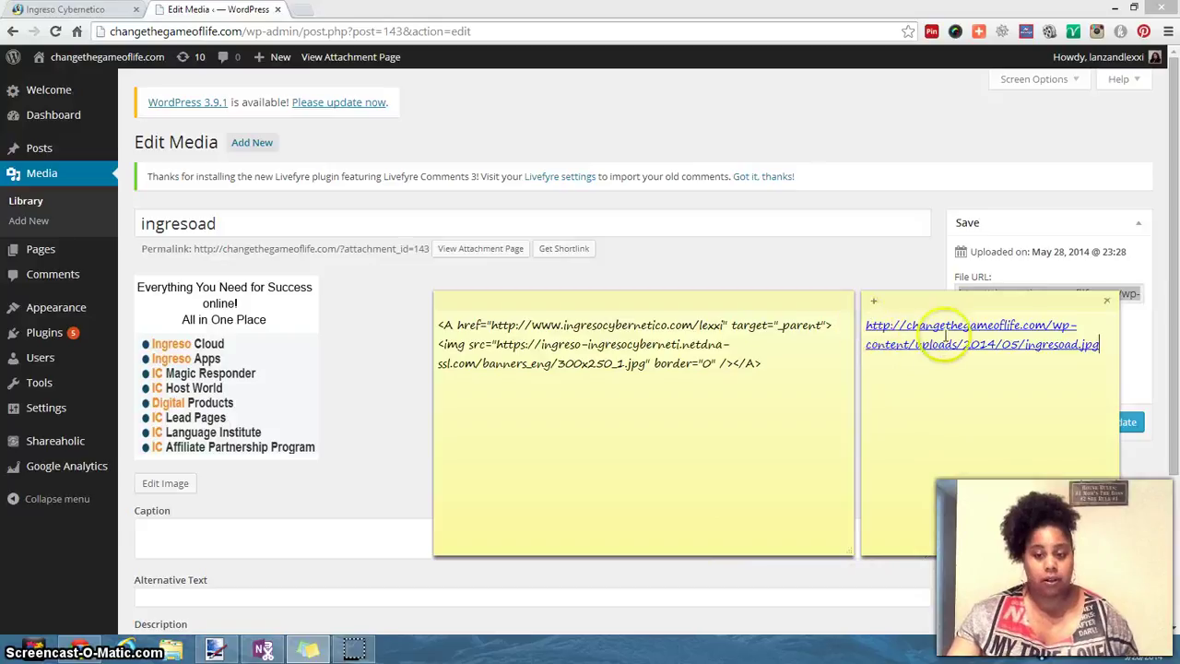
pyautogui.click(868, 330)
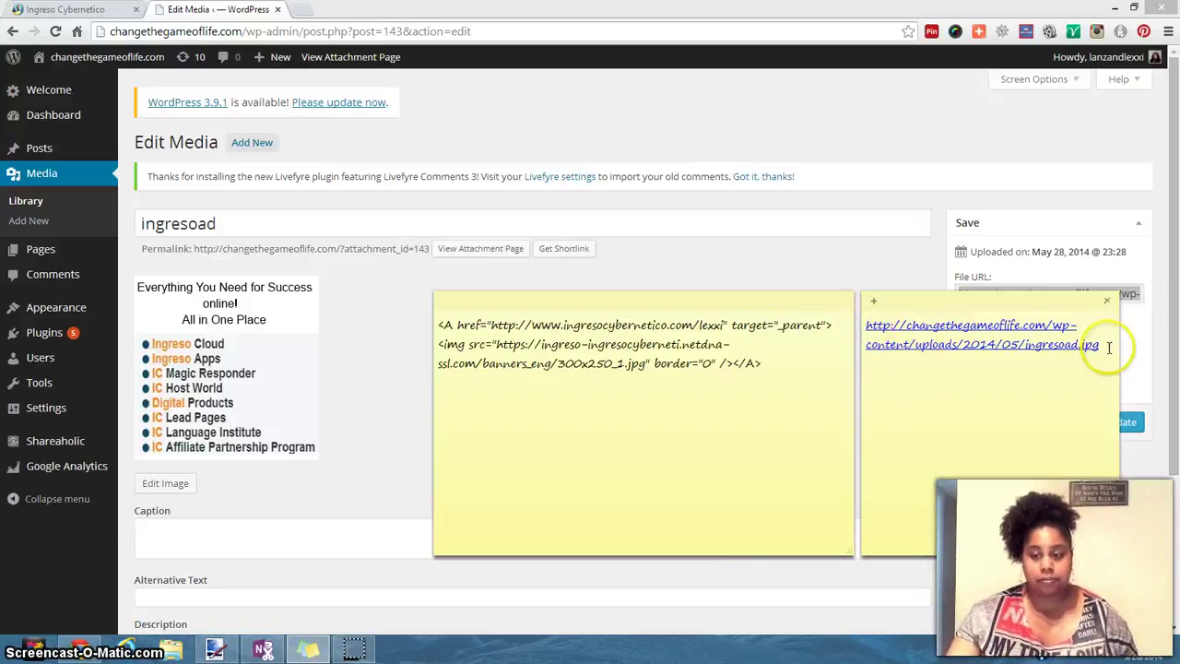
pyautogui.moveTo(1084, 344); pyautogui.dragTo(866, 327)
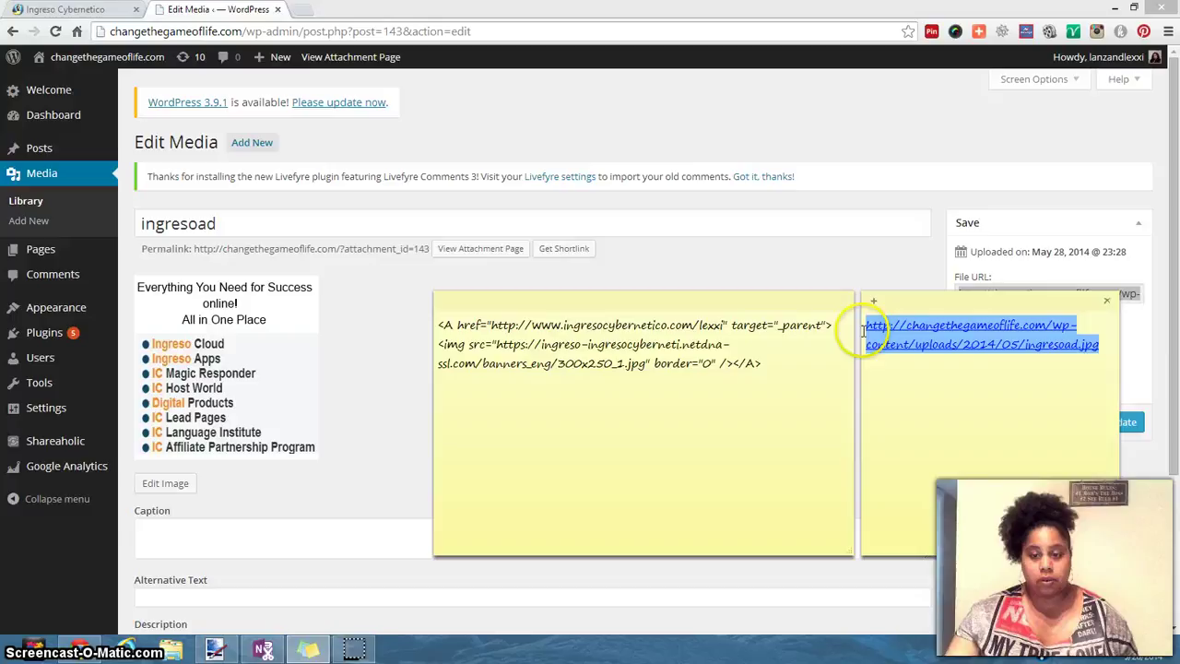
pyautogui.rightClick(896, 336)
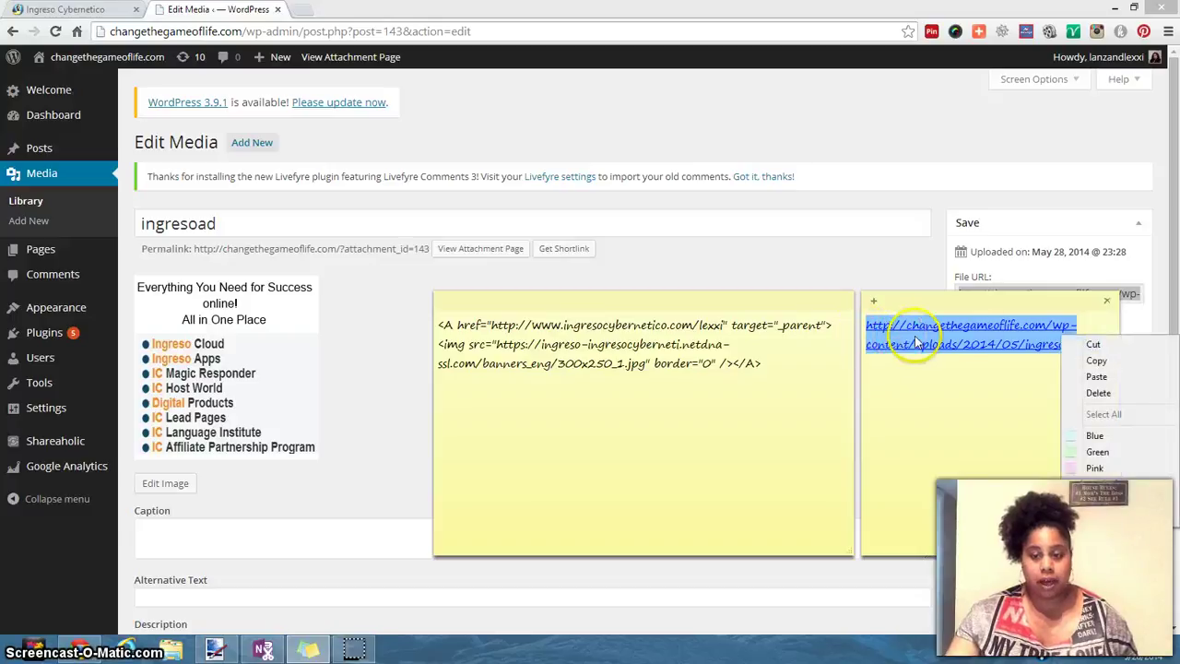
pyautogui.click(1124, 362)
pyautogui.click(632, 440)
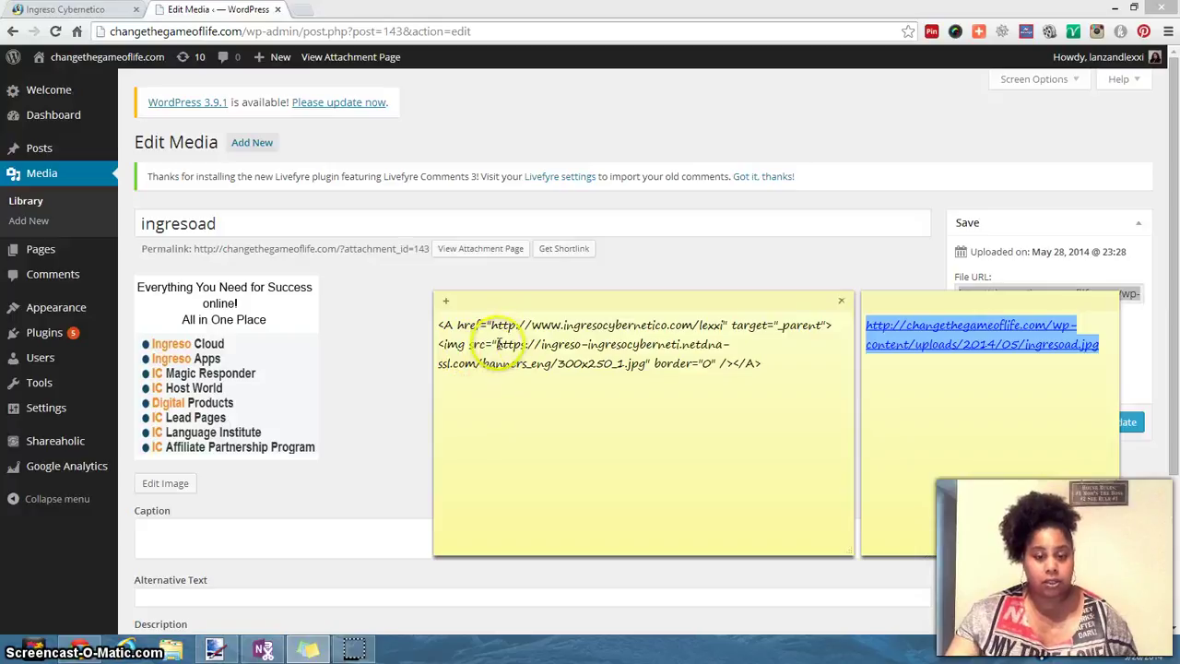
pyautogui.moveTo(496, 343); pyautogui.dragTo(648, 365)
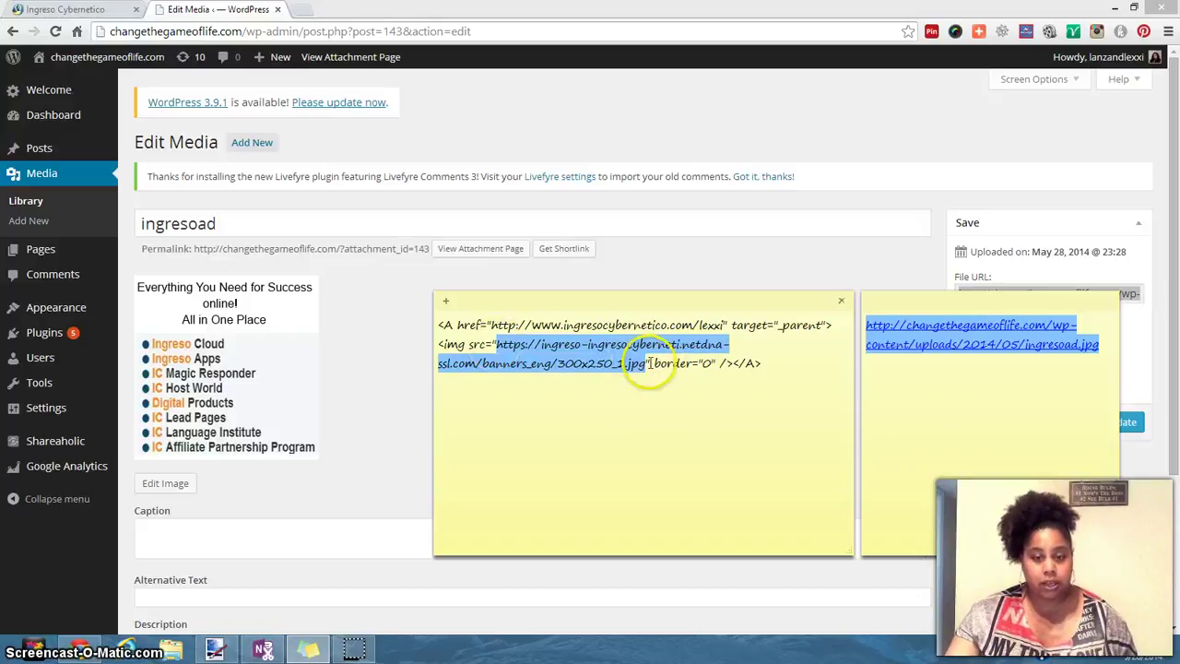
pyautogui.rightClick(545, 361)
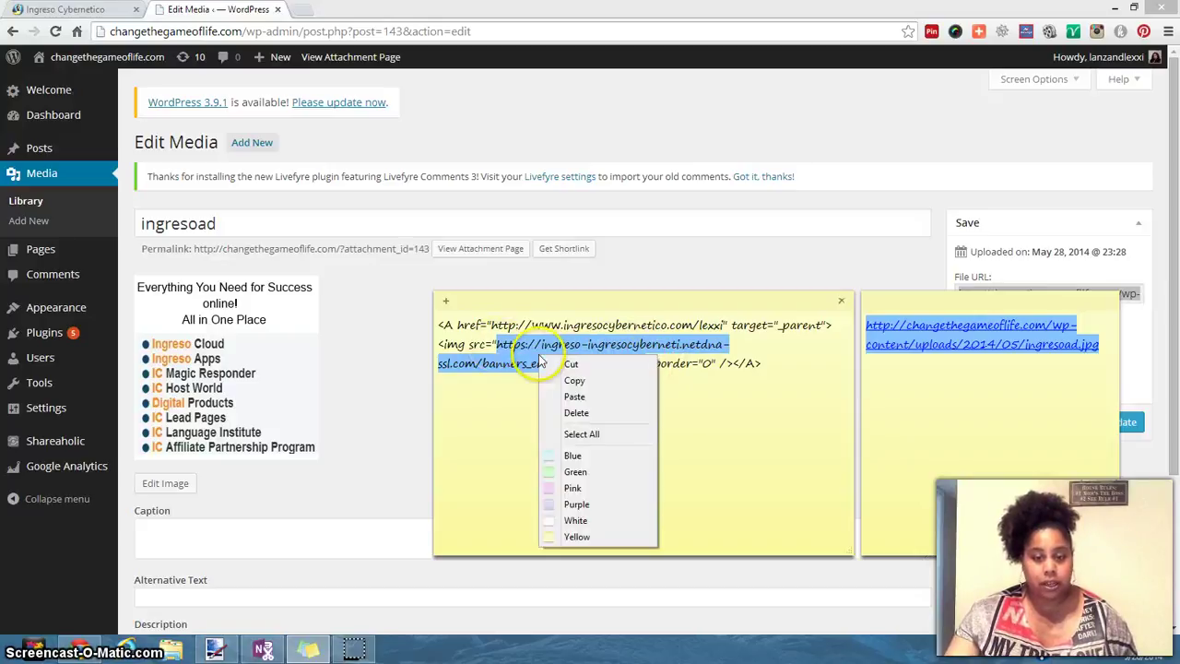
pyautogui.click(577, 393)
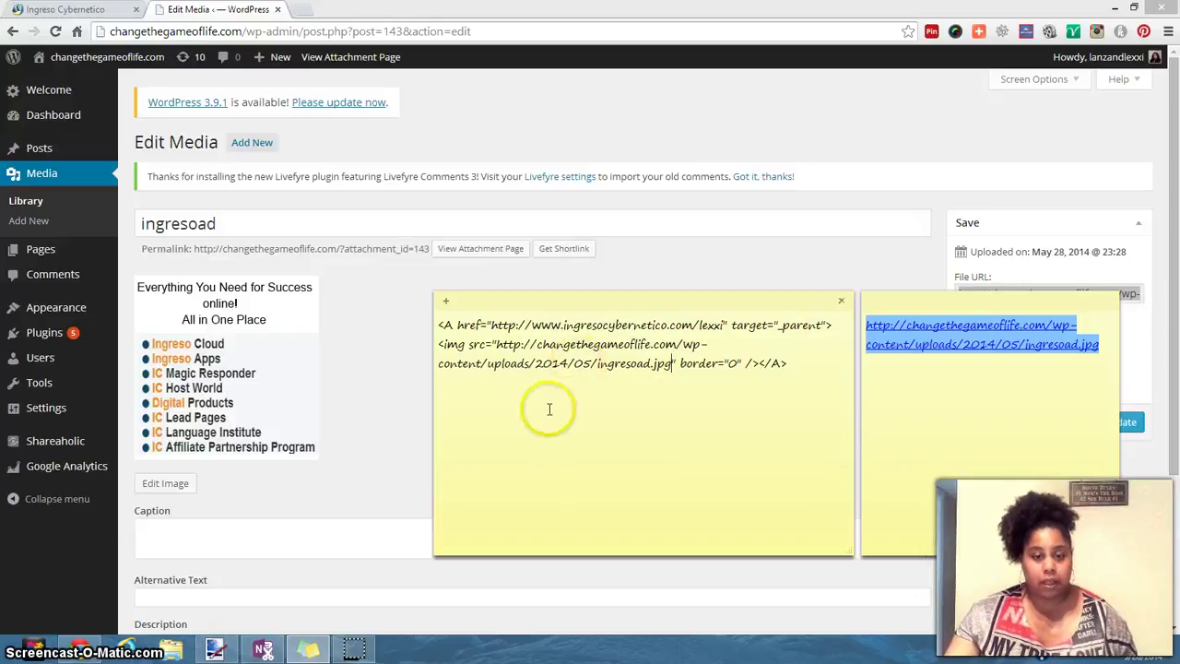
pyautogui.moveTo(494, 325); pyautogui.dragTo(724, 324)
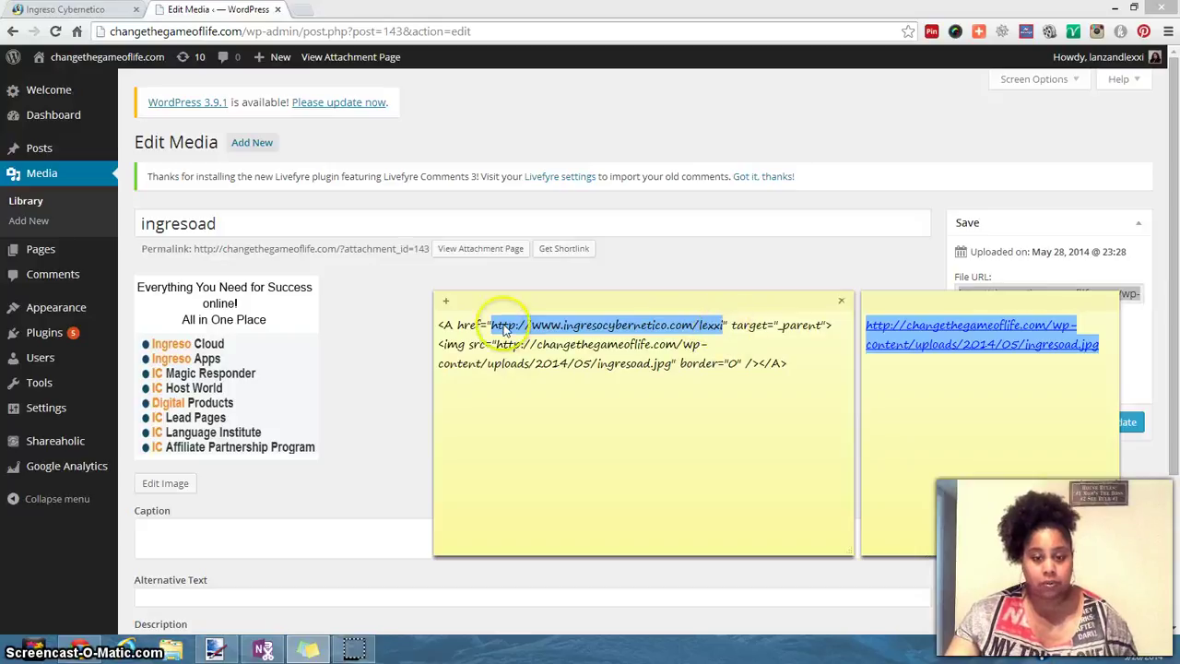
pyautogui.press('BackSpace')
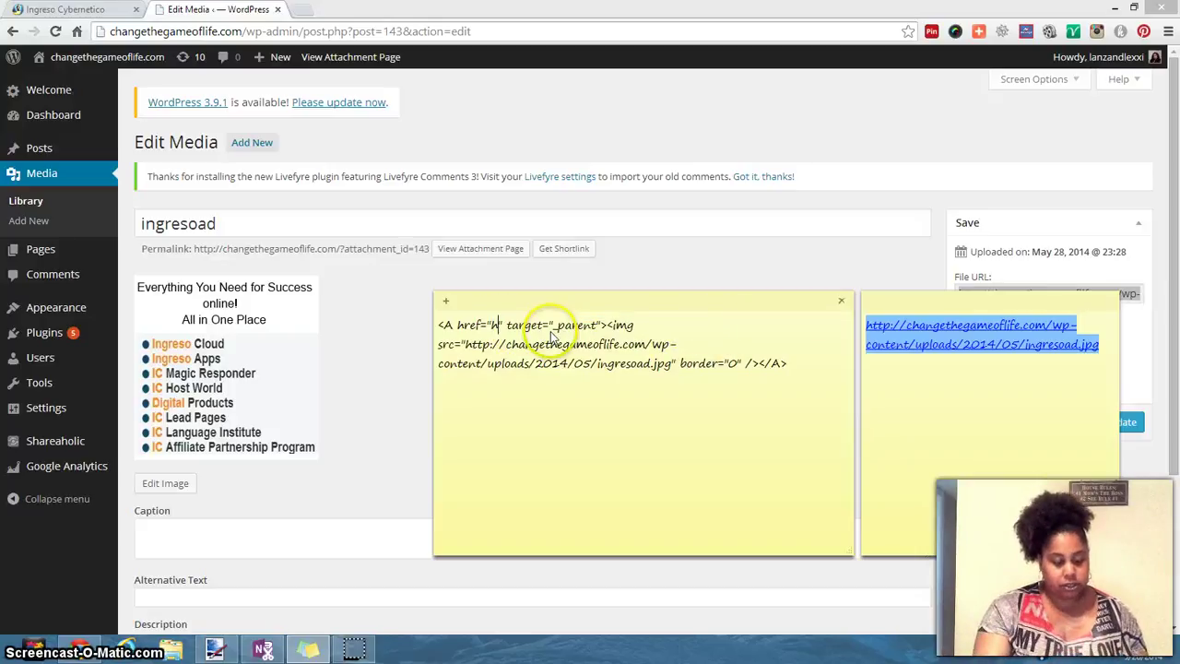
pyautogui.write('http://w')
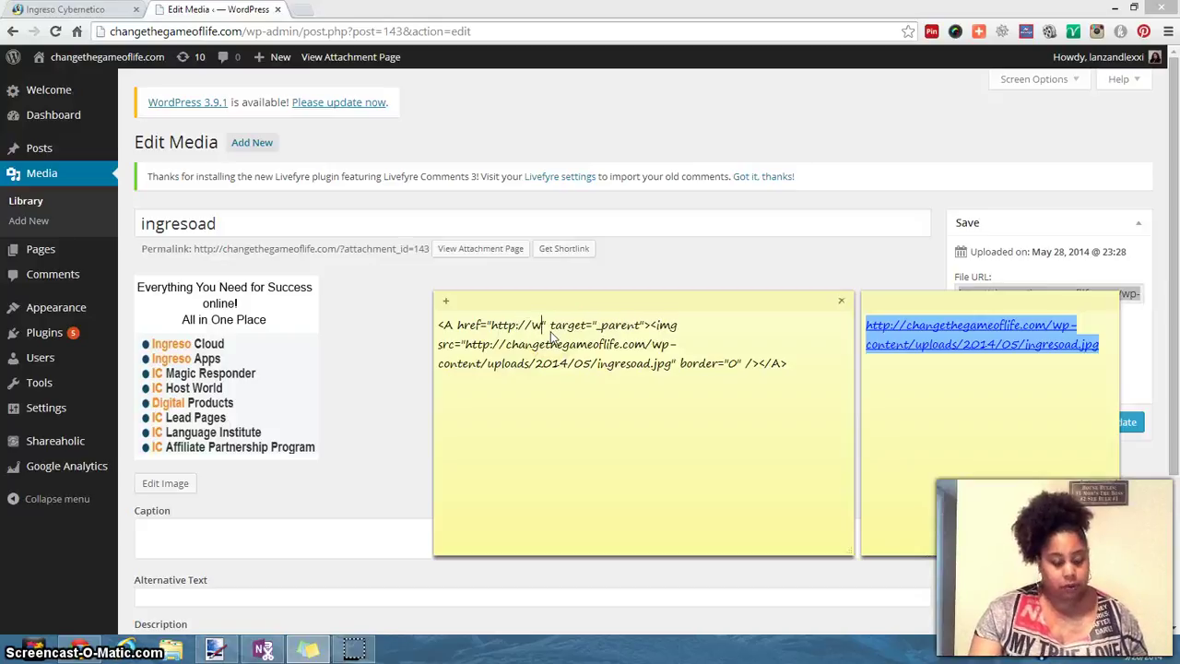
pyautogui.write('ww.warriorsstandup.com')
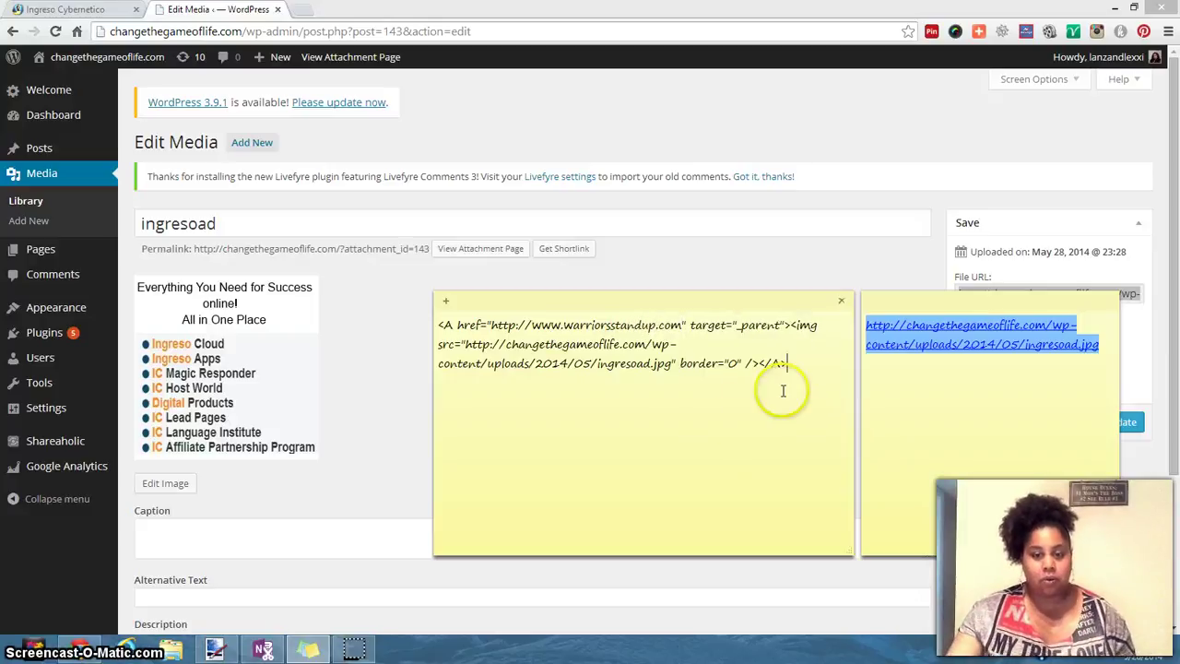
pyautogui.click(803, 363)
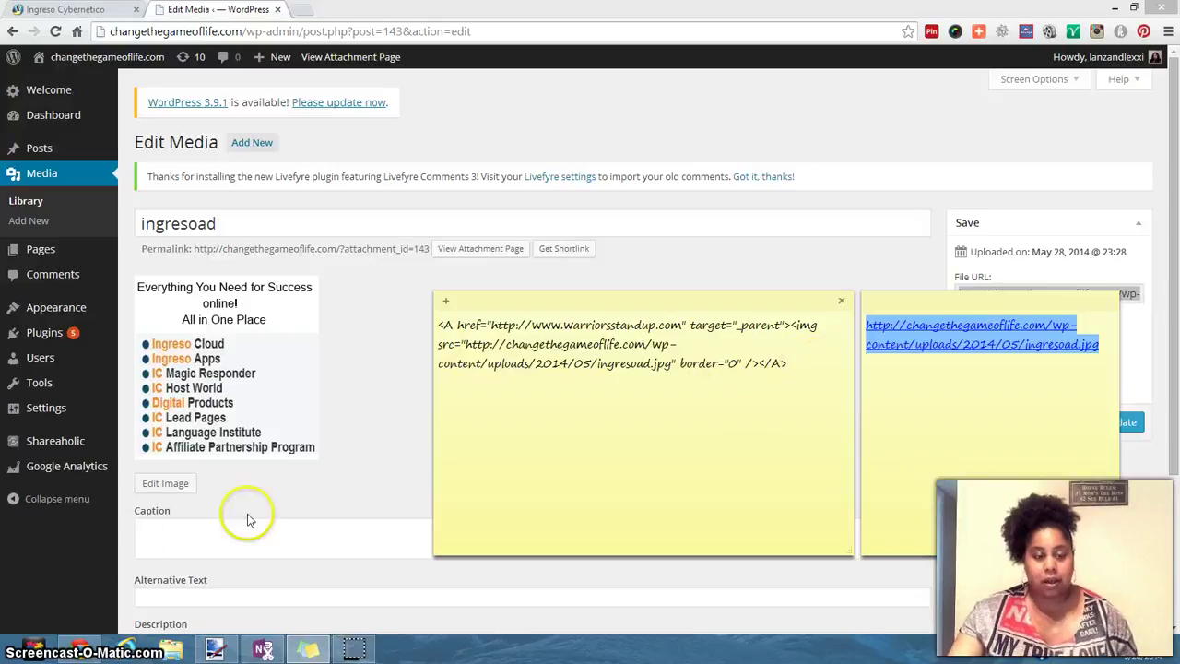
# Step: Copy the entire edited banner code from the sticky note
pyautogui.moveTo(441, 322); pyautogui.dragTo(811, 382)
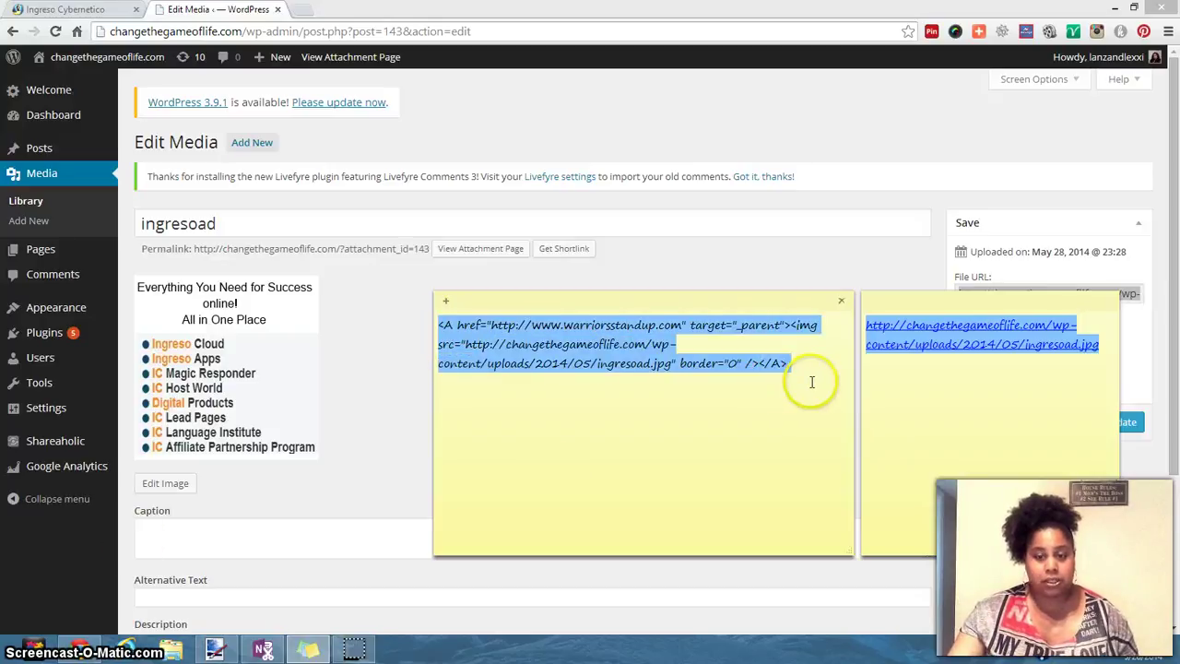
pyautogui.rightClick(601, 349)
pyautogui.click(621, 373)
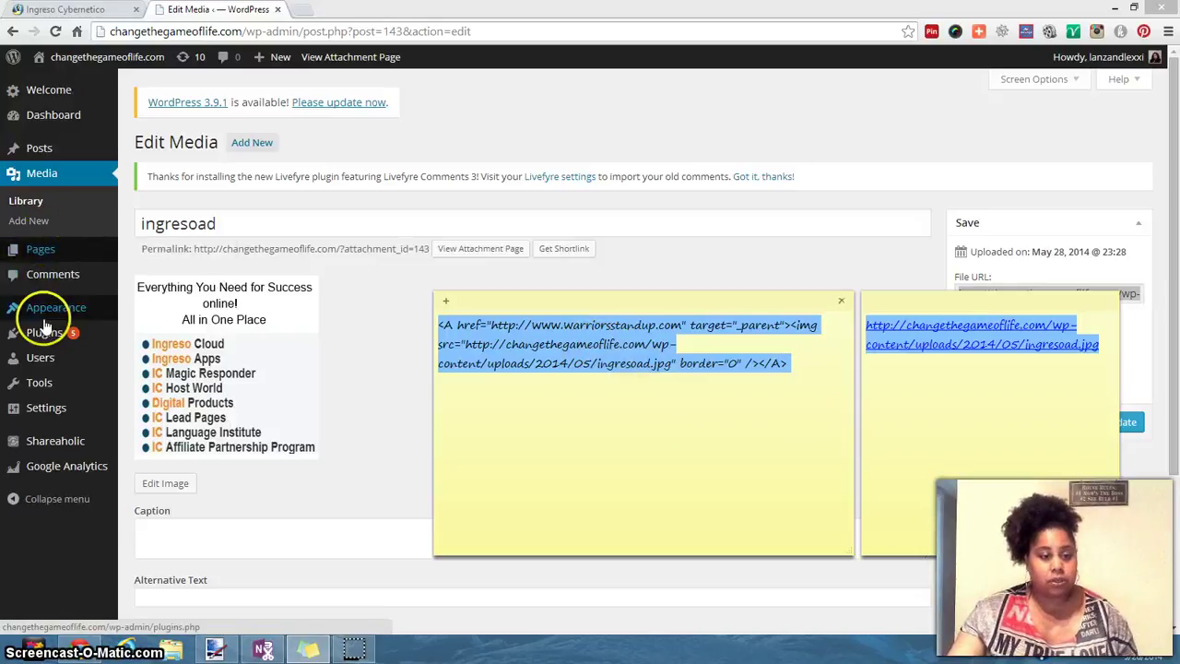
# Step: Open the WordPress Widgets page and add a Text widget below Recent Posts in the Main Sidebar
pyautogui.moveTo(111, 308)
pyautogui.click(147, 352)
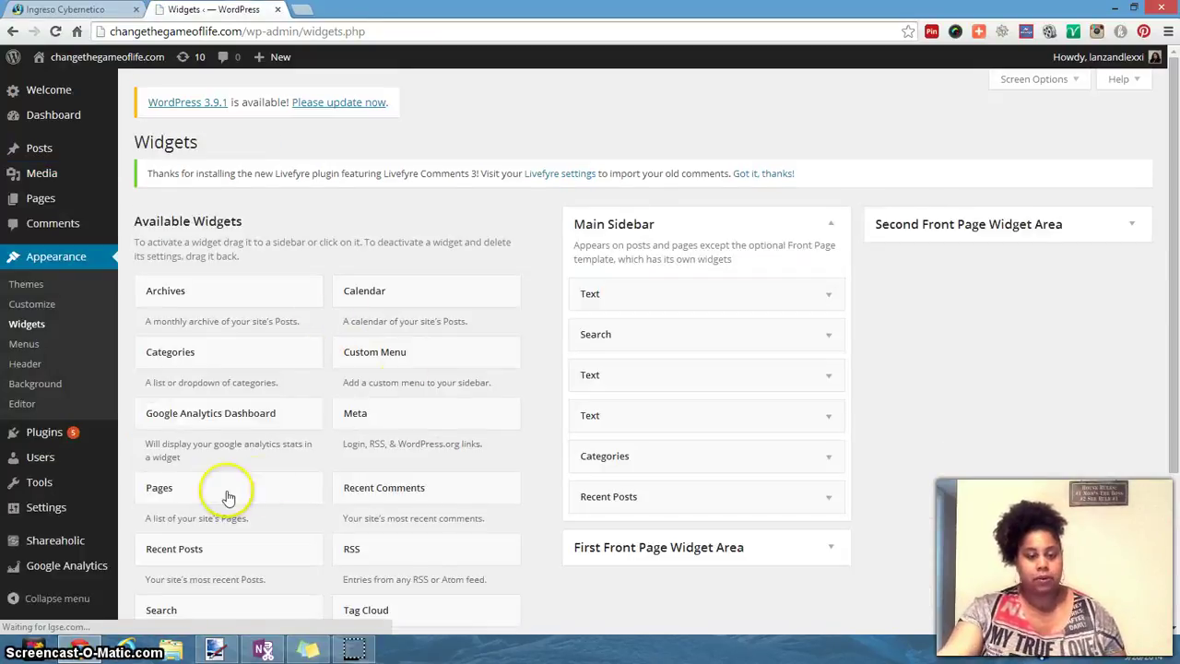
pyautogui.scroll(-3, 263, 487)
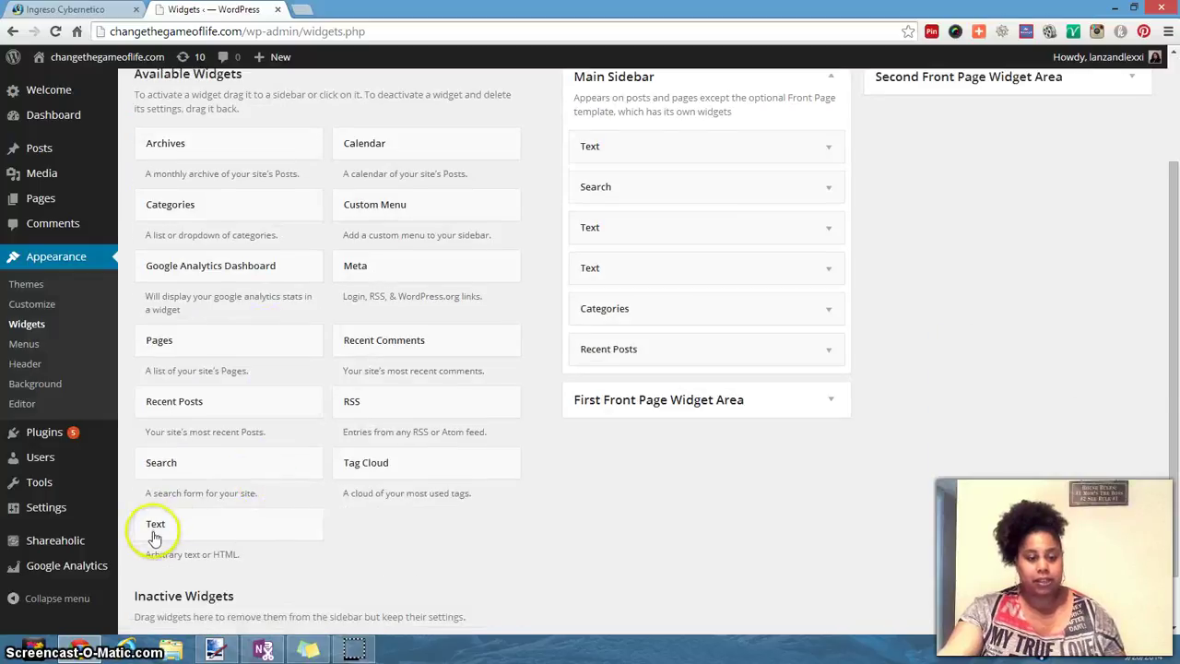
pyautogui.moveTo(154, 535); pyautogui.dragTo(596, 396)
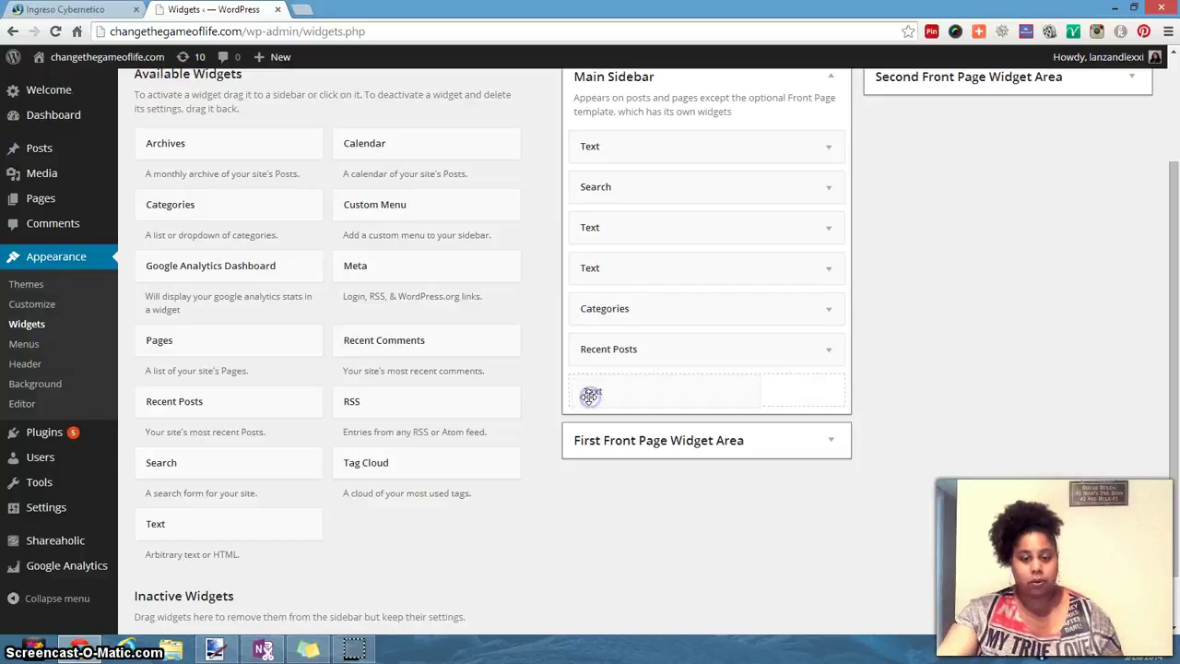
pyautogui.moveTo(590, 395); pyautogui.dragTo(590, 395)
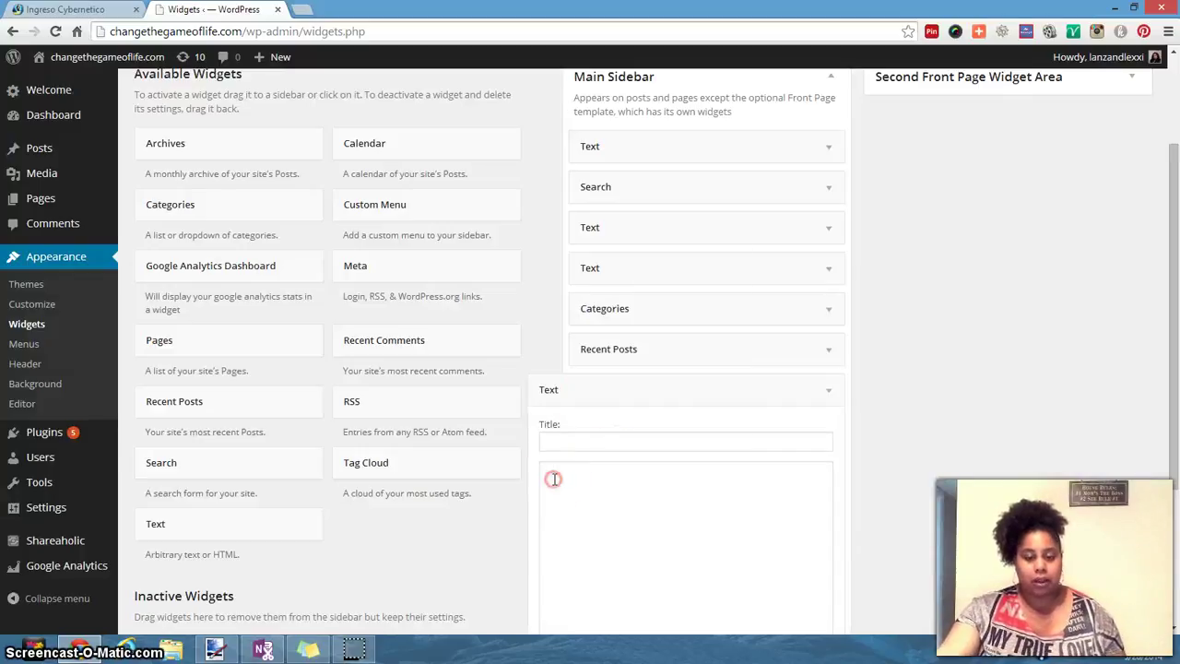
# Step: Paste the edited banner code into the new Text widget's content and save the widget
pyautogui.rightClick(553, 479)
pyautogui.click(611, 298)
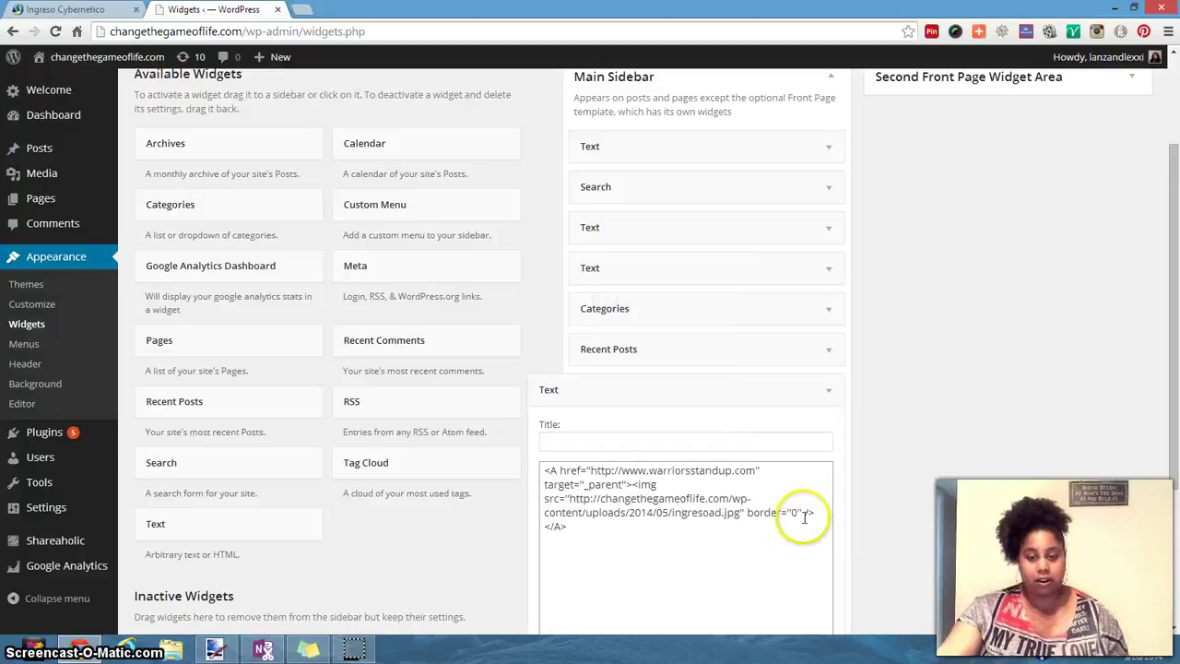
pyautogui.scroll(-3, 804, 516)
pyautogui.click(814, 588)
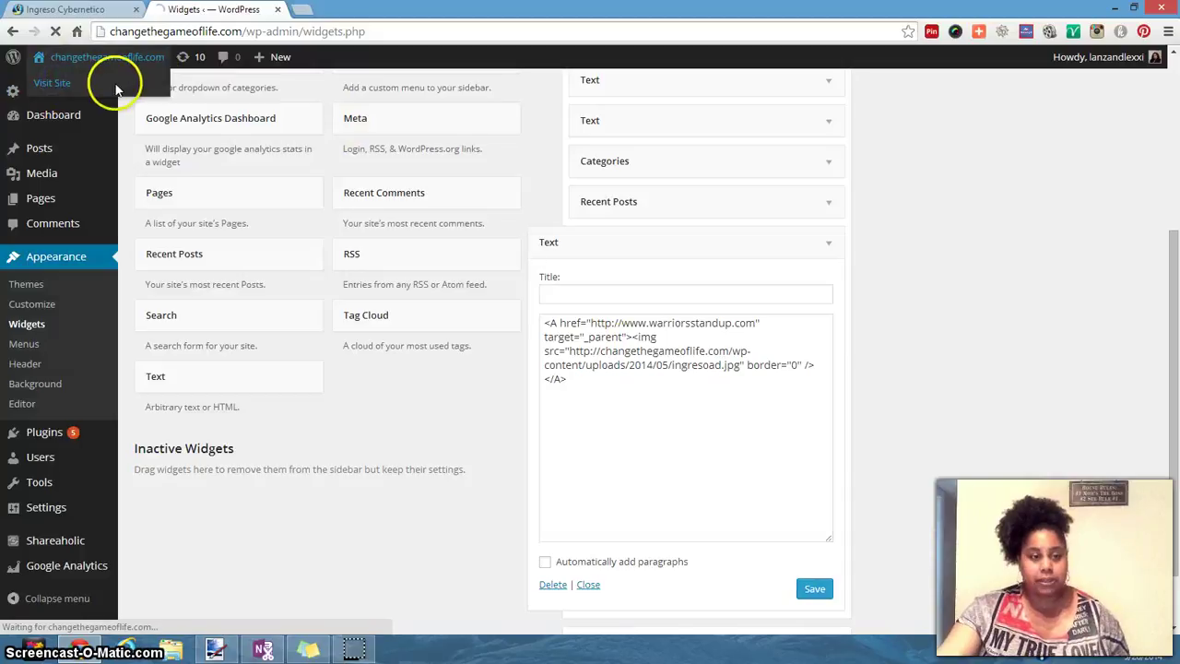
# Step: Visit the live site and examine the ingresoad banner at the end of the sidebar
pyautogui.click(122, 83)
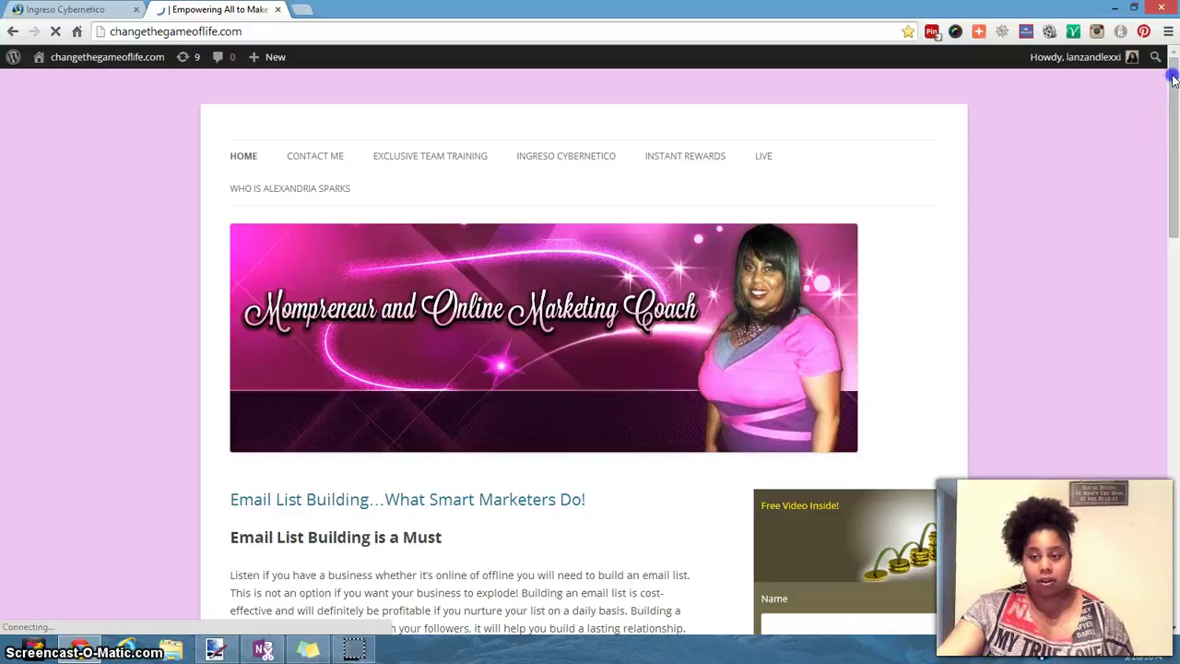
pyautogui.moveTo(1171, 193); pyautogui.dragTo(1174, 219)
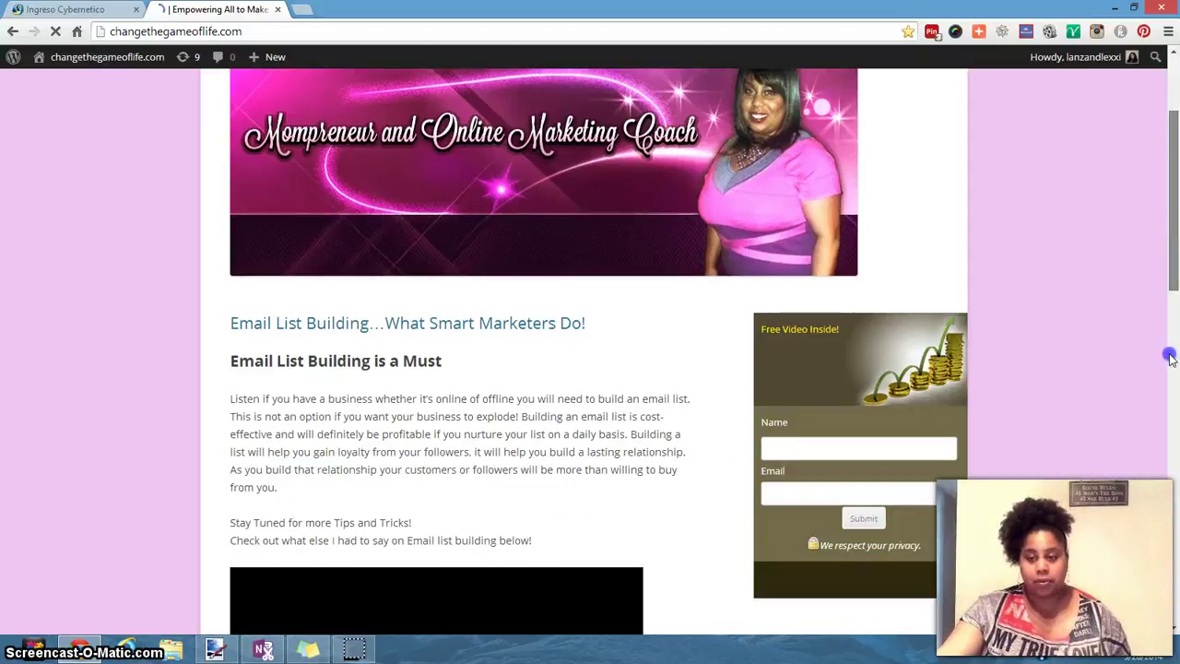
pyautogui.moveTo(1169, 357); pyautogui.dragTo(1153, 457)
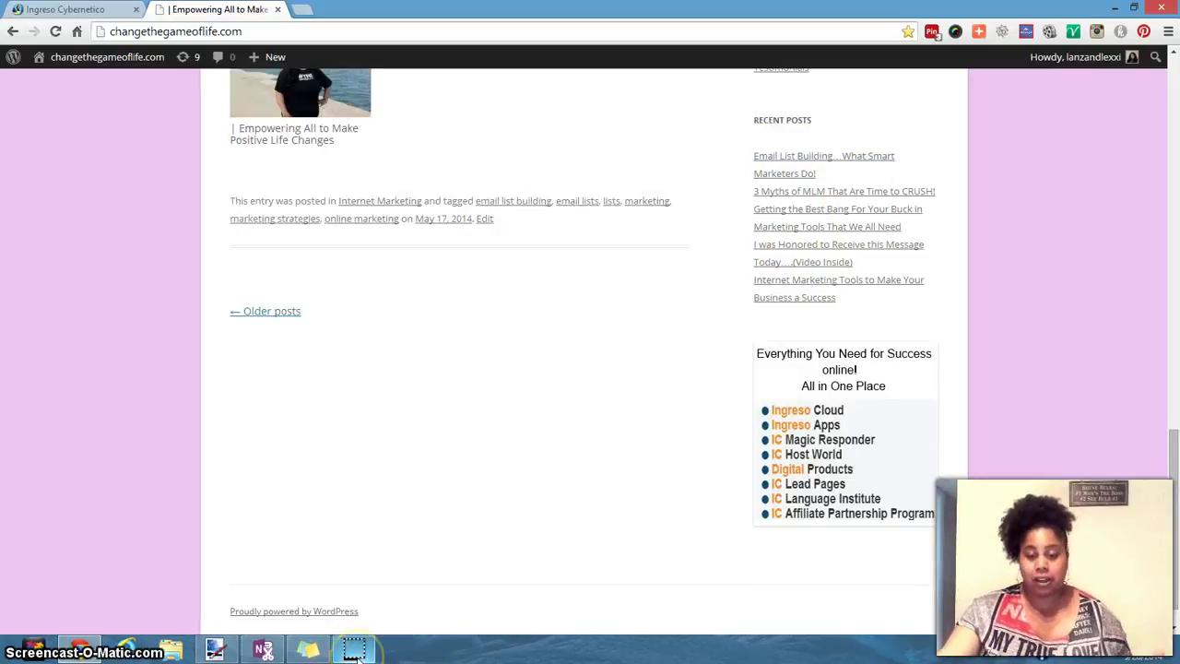
pyautogui.moveTo(356, 653)
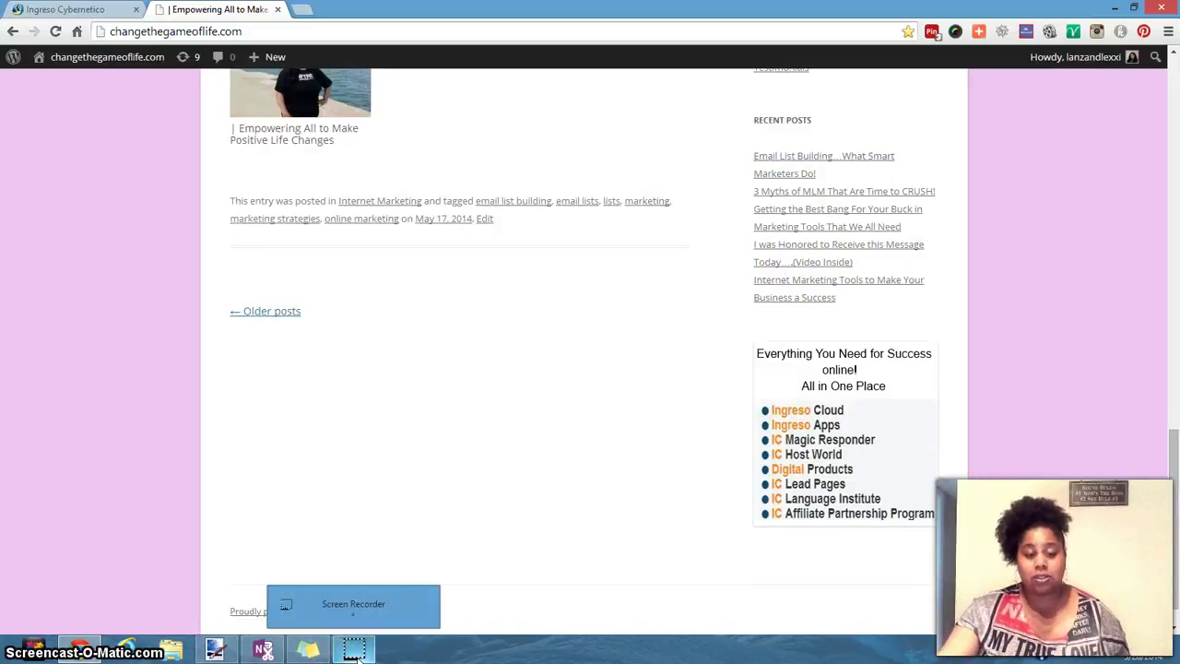